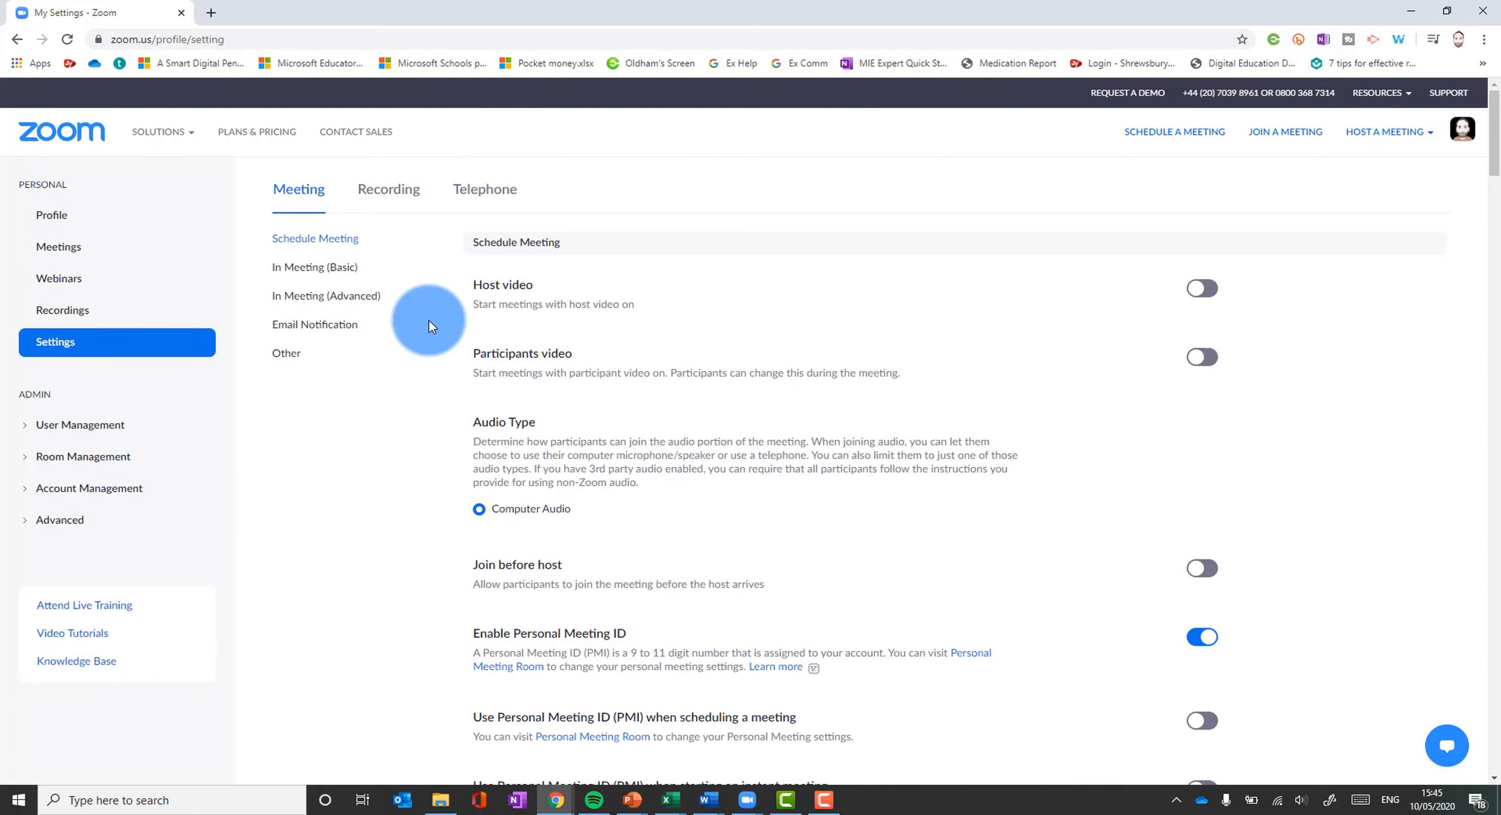
Turn on host video, participants video and muting of participants upon entry in the Schedule Meeting settings.
{"action": "left_click", "coordinate": [1201, 288]}
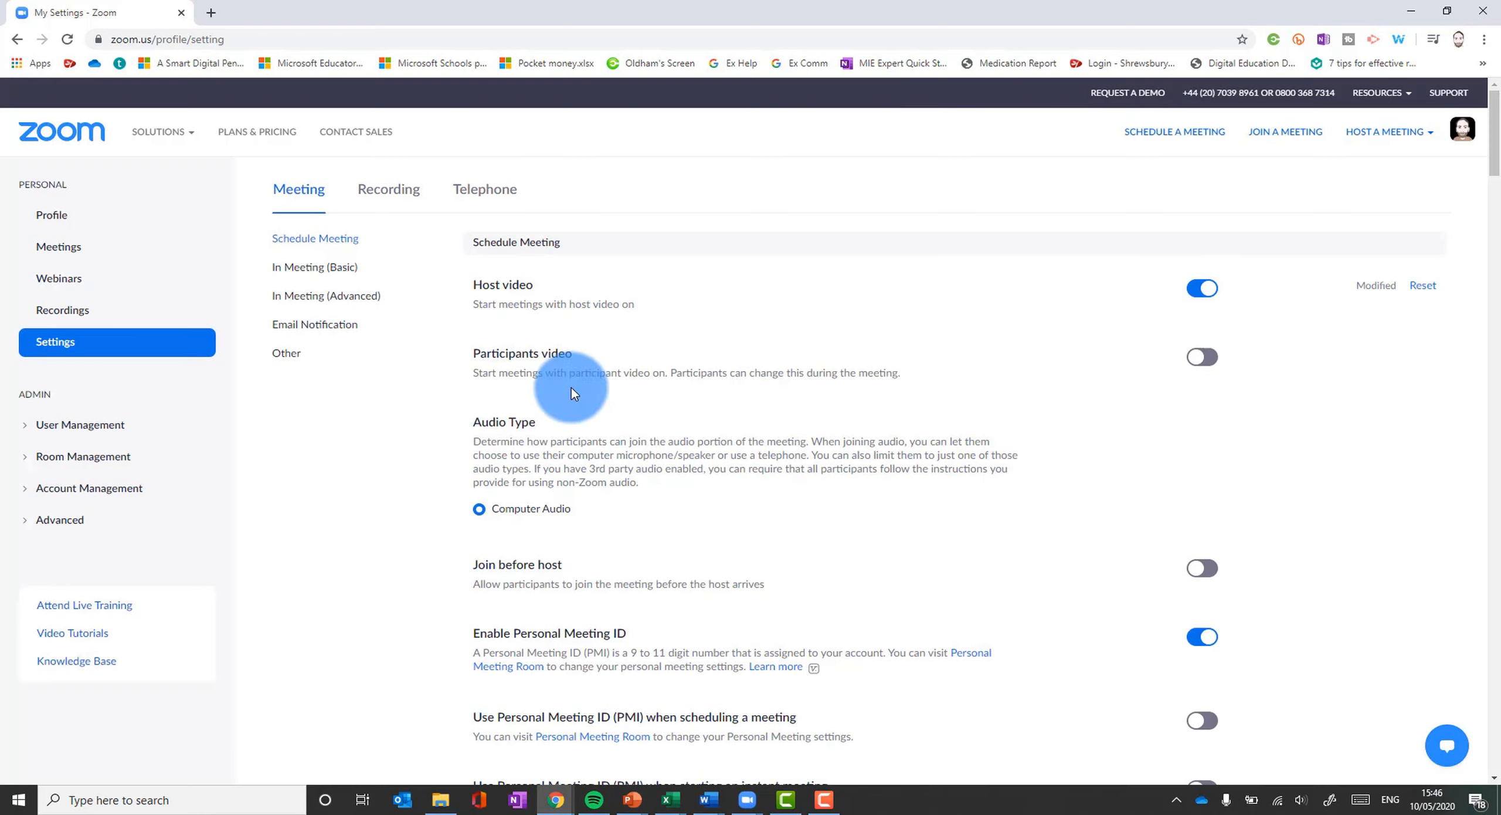
{"action": "left_click", "coordinate": [1202, 357]}
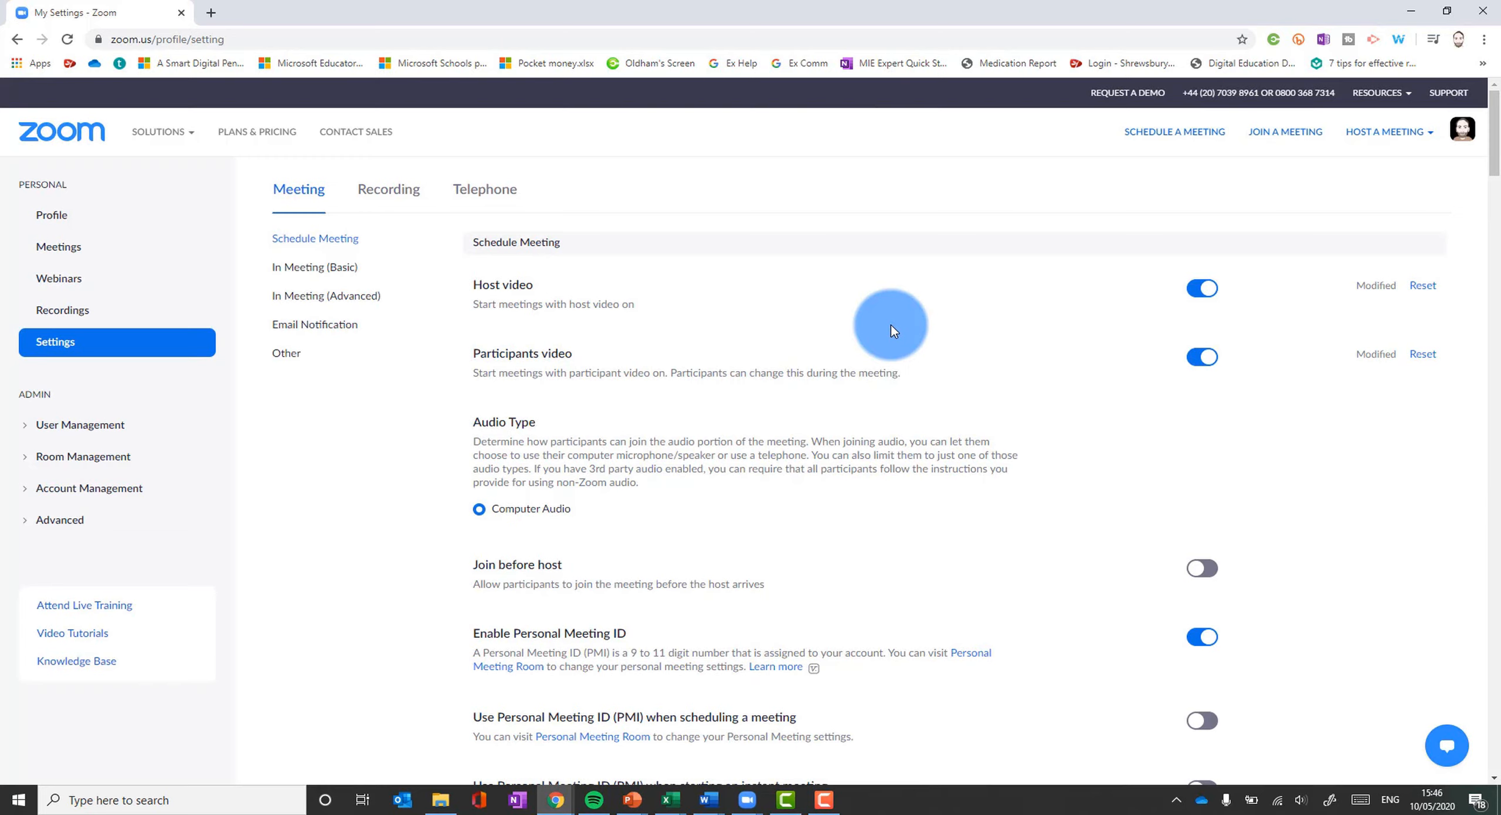
{"action": "scroll", "coordinate": [892, 330], "scroll_direction": "down", "scroll_amount": 2}
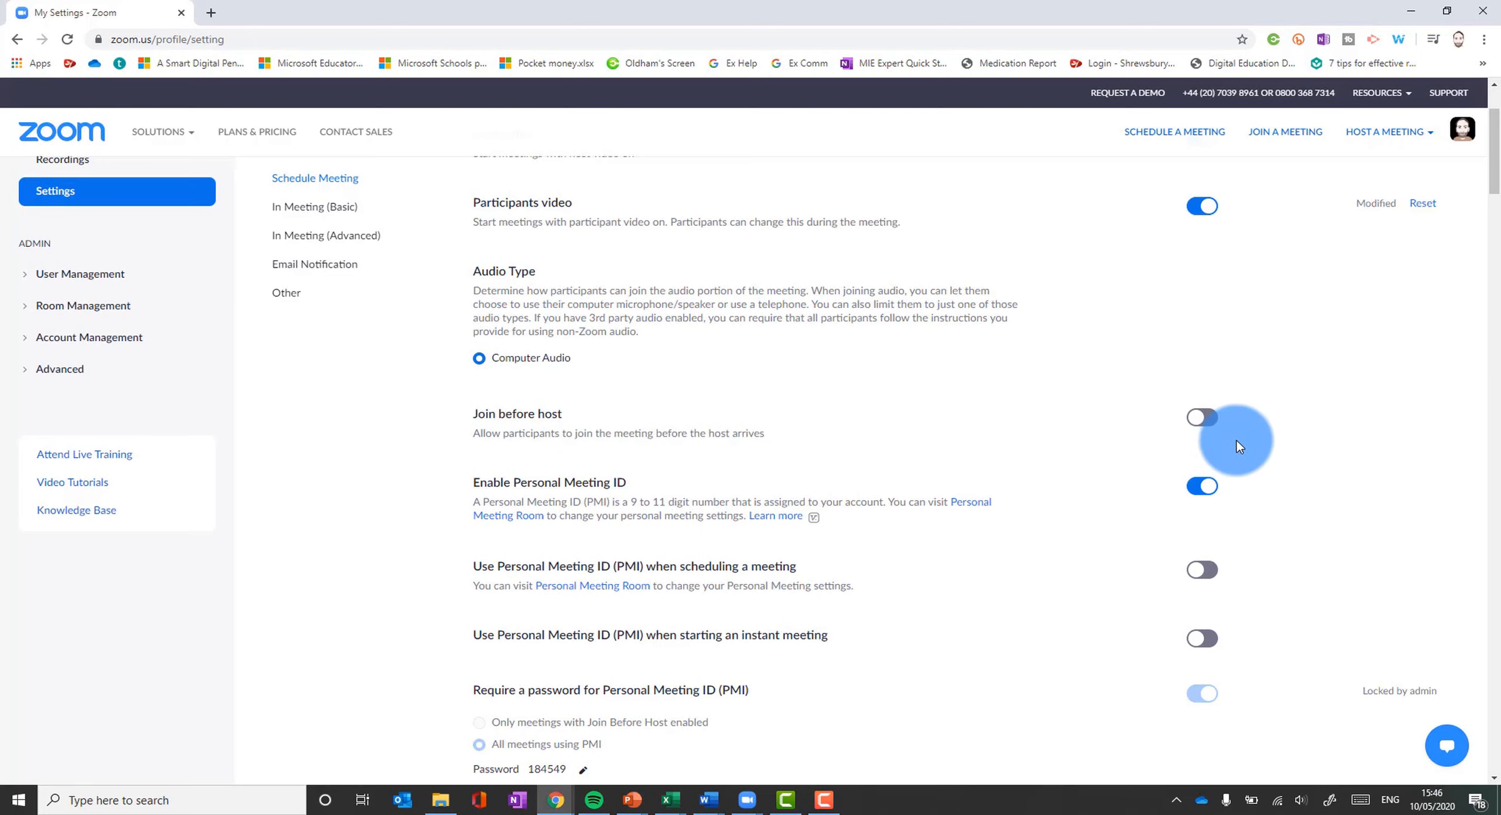
{"action": "scroll", "coordinate": [935, 412], "scroll_direction": "down", "scroll_amount": 15}
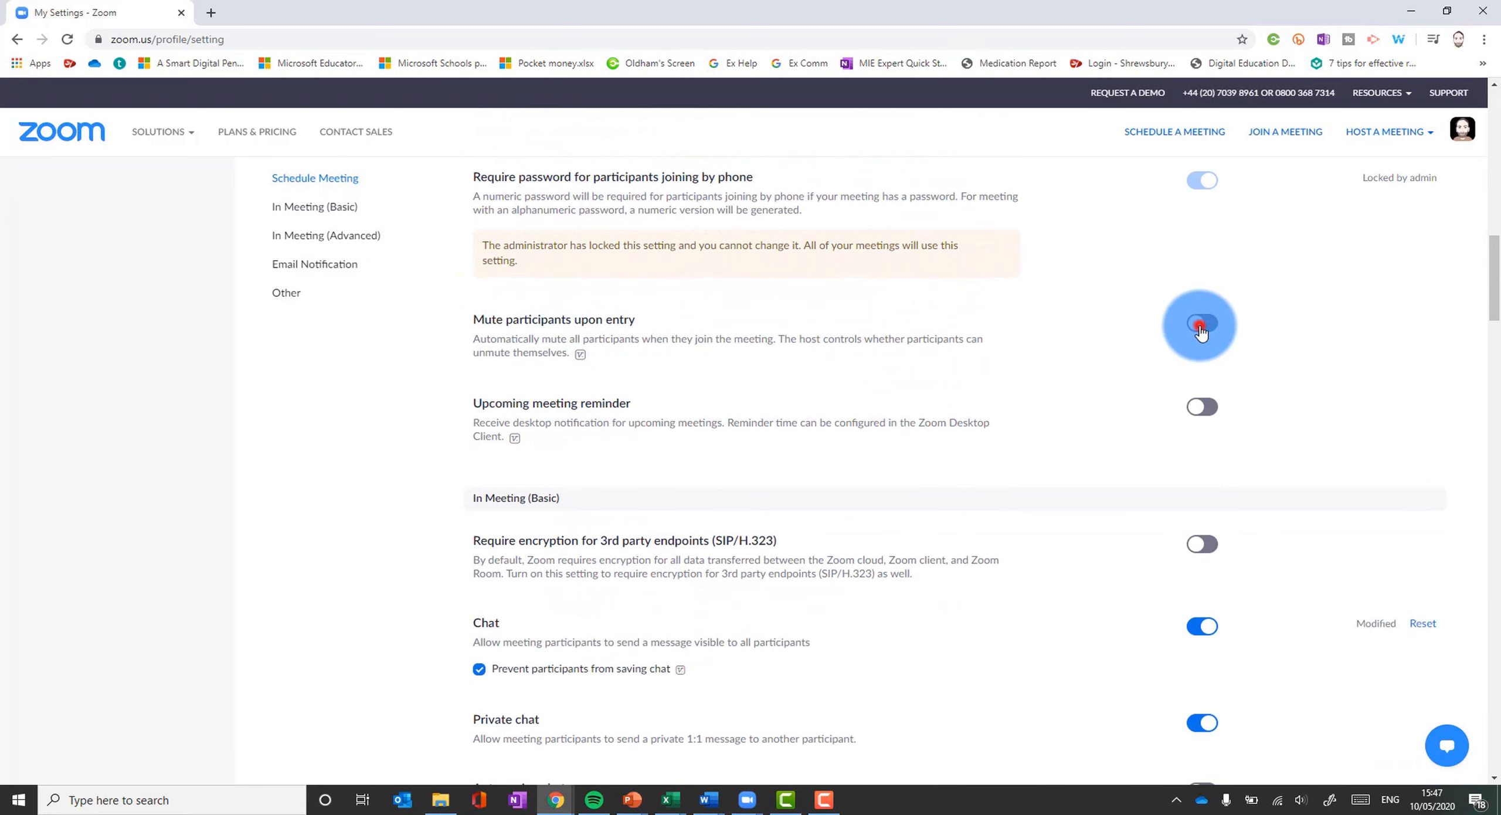
{"action": "left_click", "coordinate": [1220, 328]}
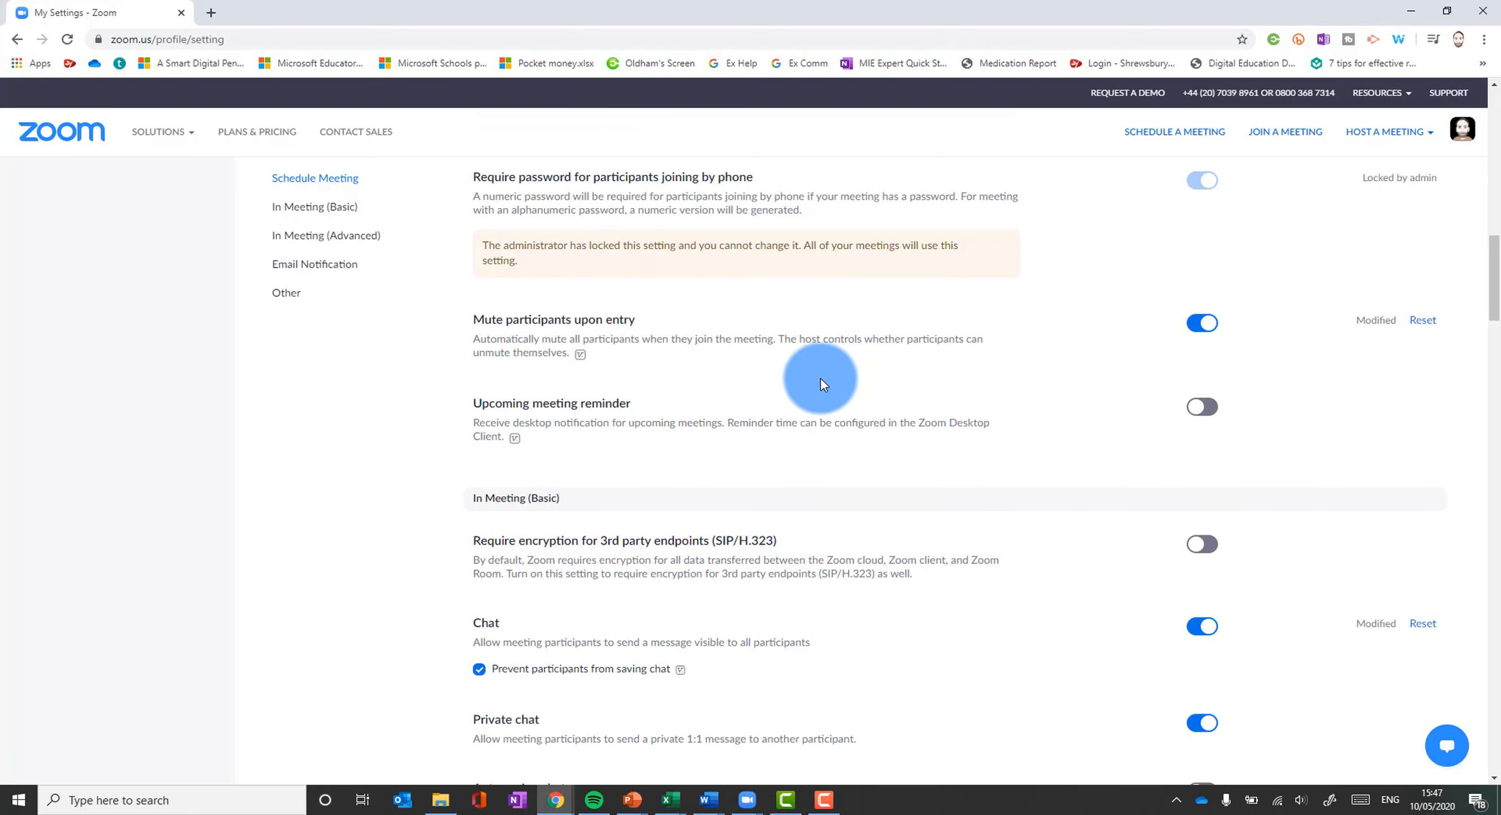
Turn off private chat and file transfer in the basic in-meeting settings.
{"action": "scroll", "coordinate": [646, 261], "scroll_direction": "down", "scroll_amount": 5}
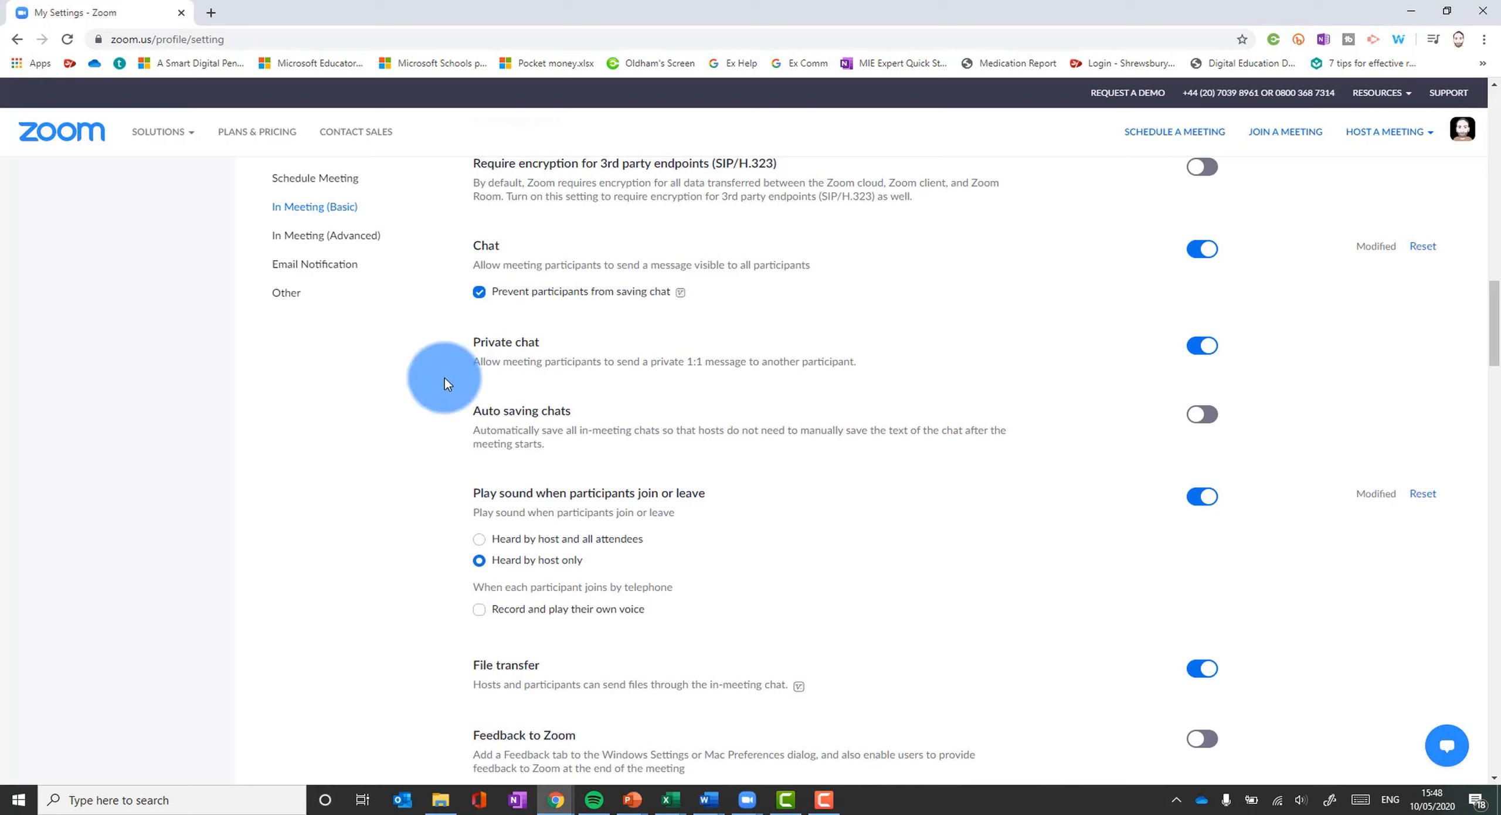
{"action": "left_click", "coordinate": [1216, 351]}
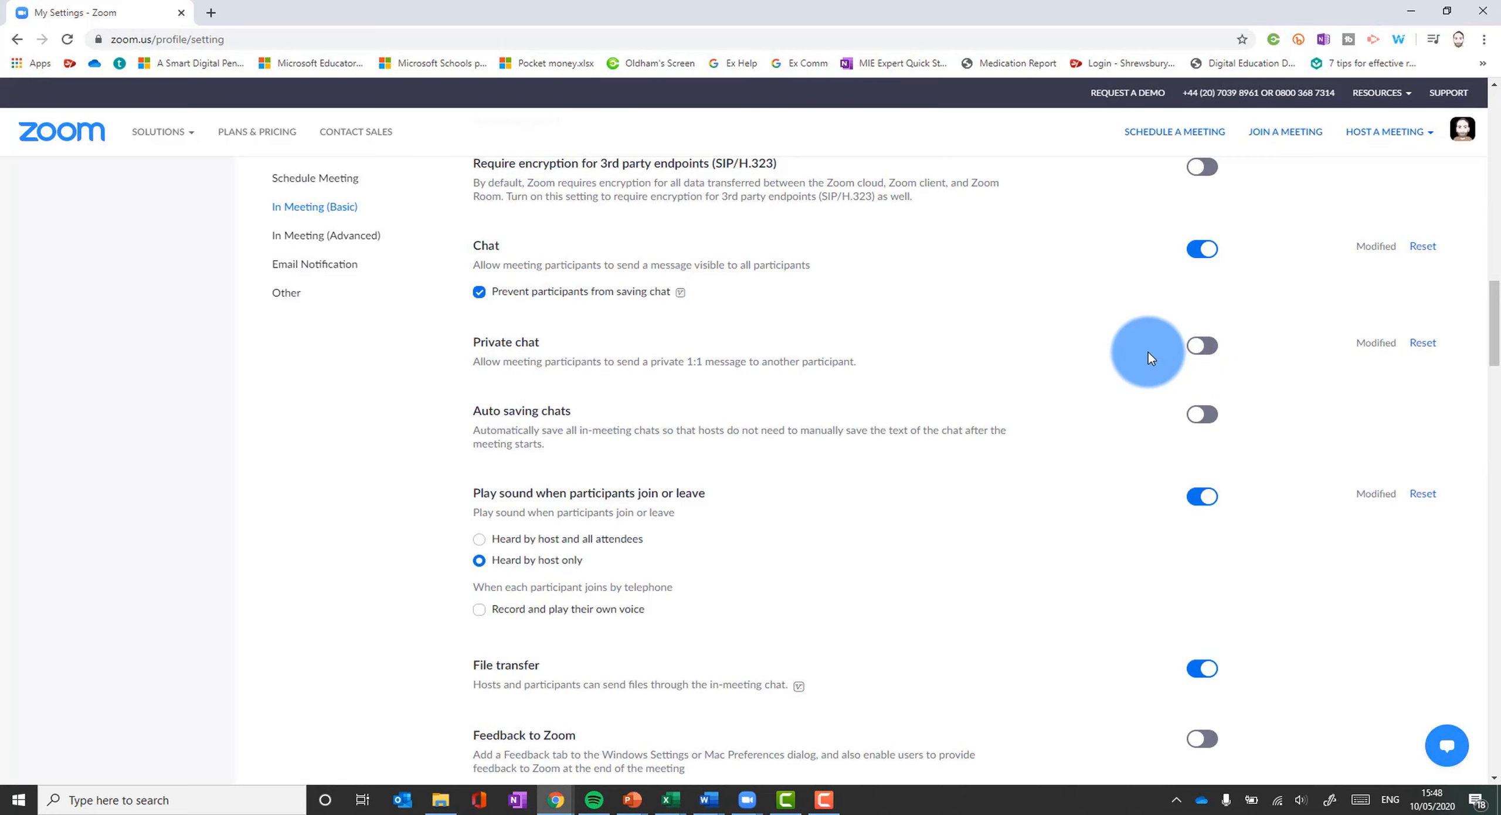
{"action": "scroll", "coordinate": [1148, 352], "scroll_direction": "down", "scroll_amount": 3}
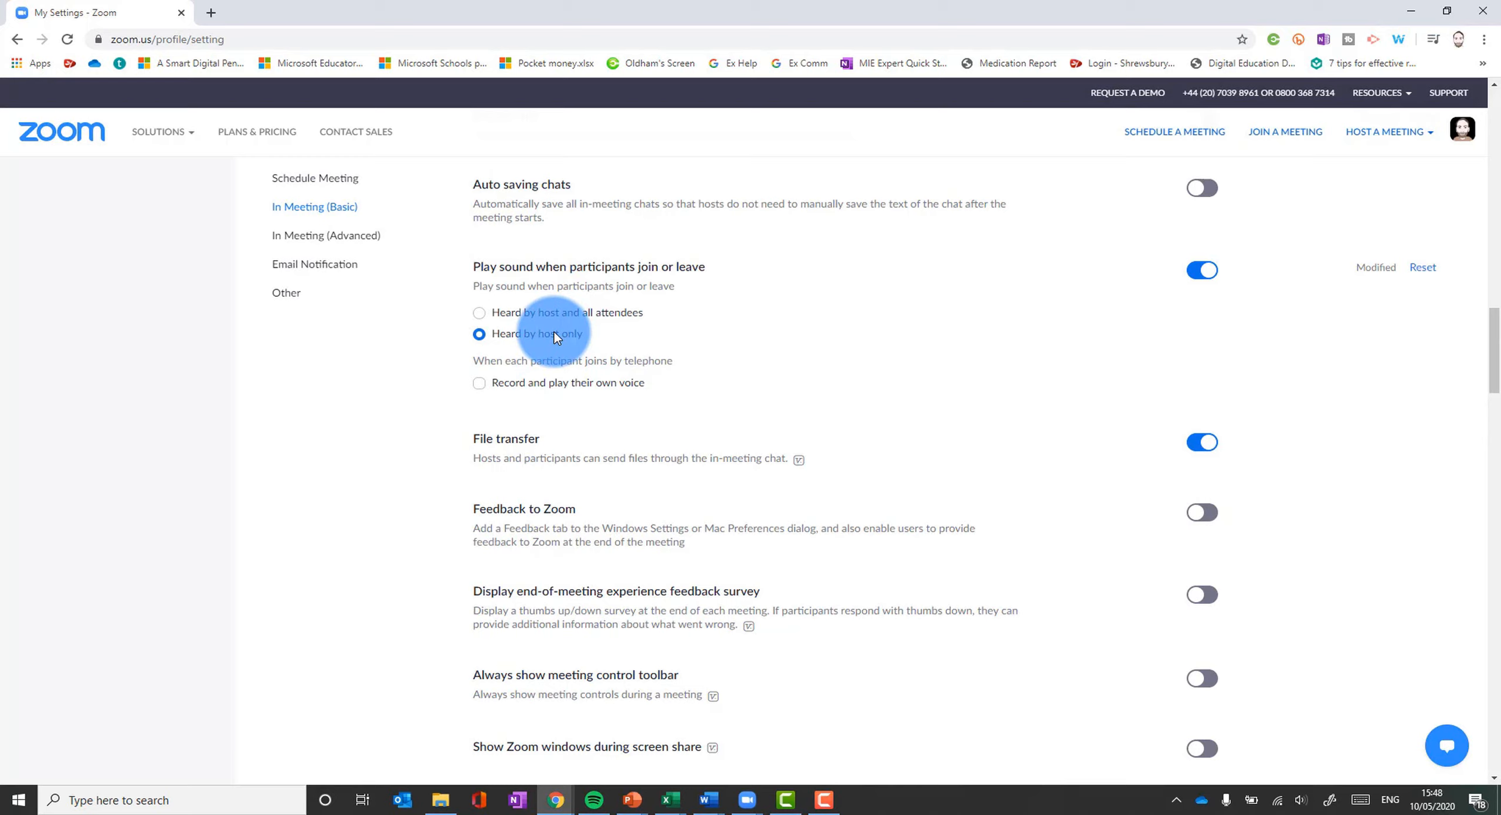
{"action": "left_click", "coordinate": [1205, 447]}
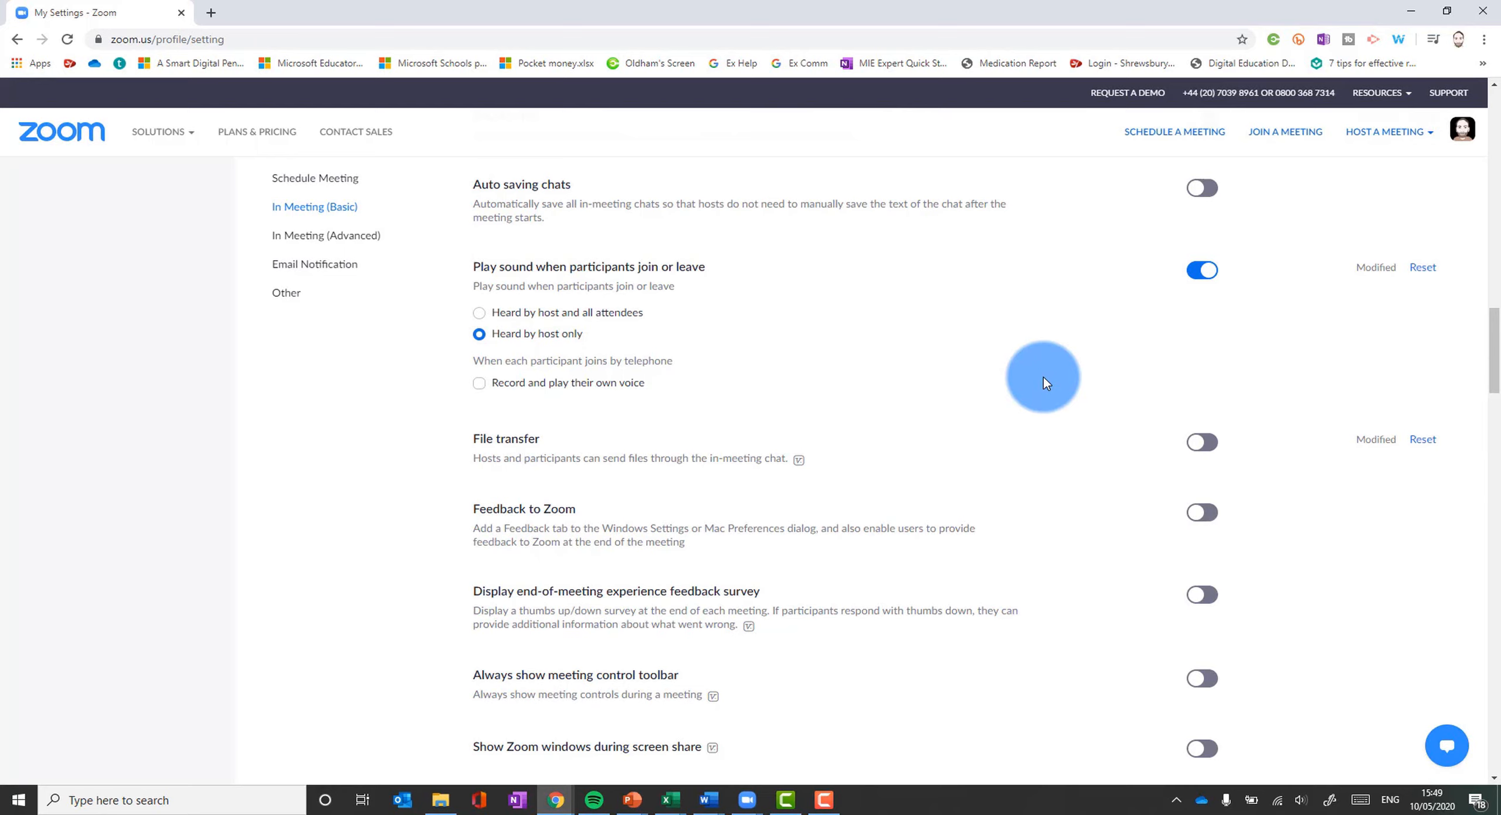
Turn on the basic in-meeting setting that always shows the meeting control toolbar.
{"action": "scroll", "coordinate": [1044, 377], "scroll_direction": "down", "scroll_amount": 6}
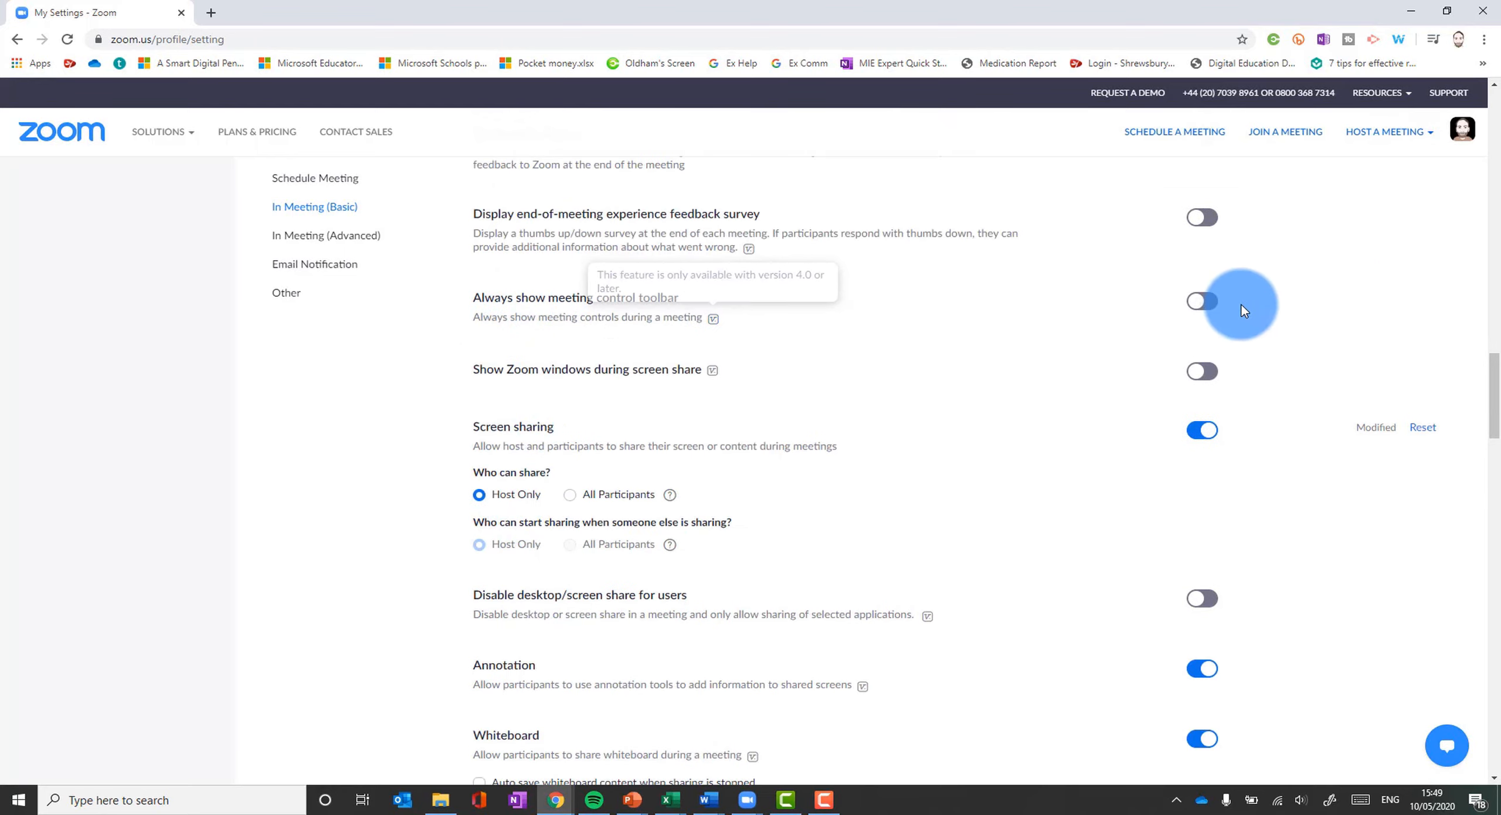
{"action": "left_click", "coordinate": [1201, 301]}
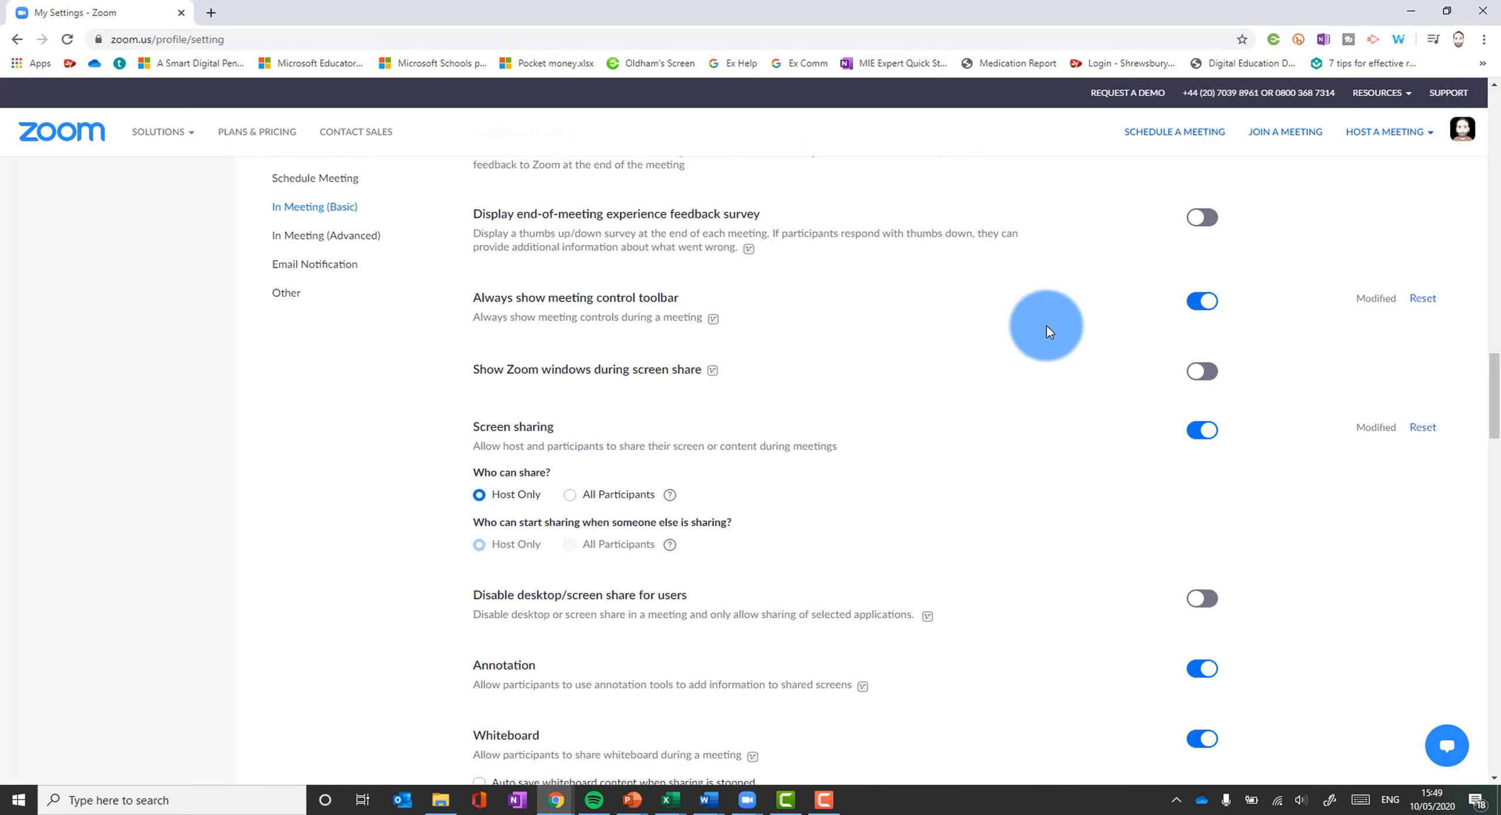
Turn off the virtual background in the advanced in-meeting settings.
{"action": "scroll", "coordinate": [536, 379], "scroll_direction": "down", "scroll_amount": 2}
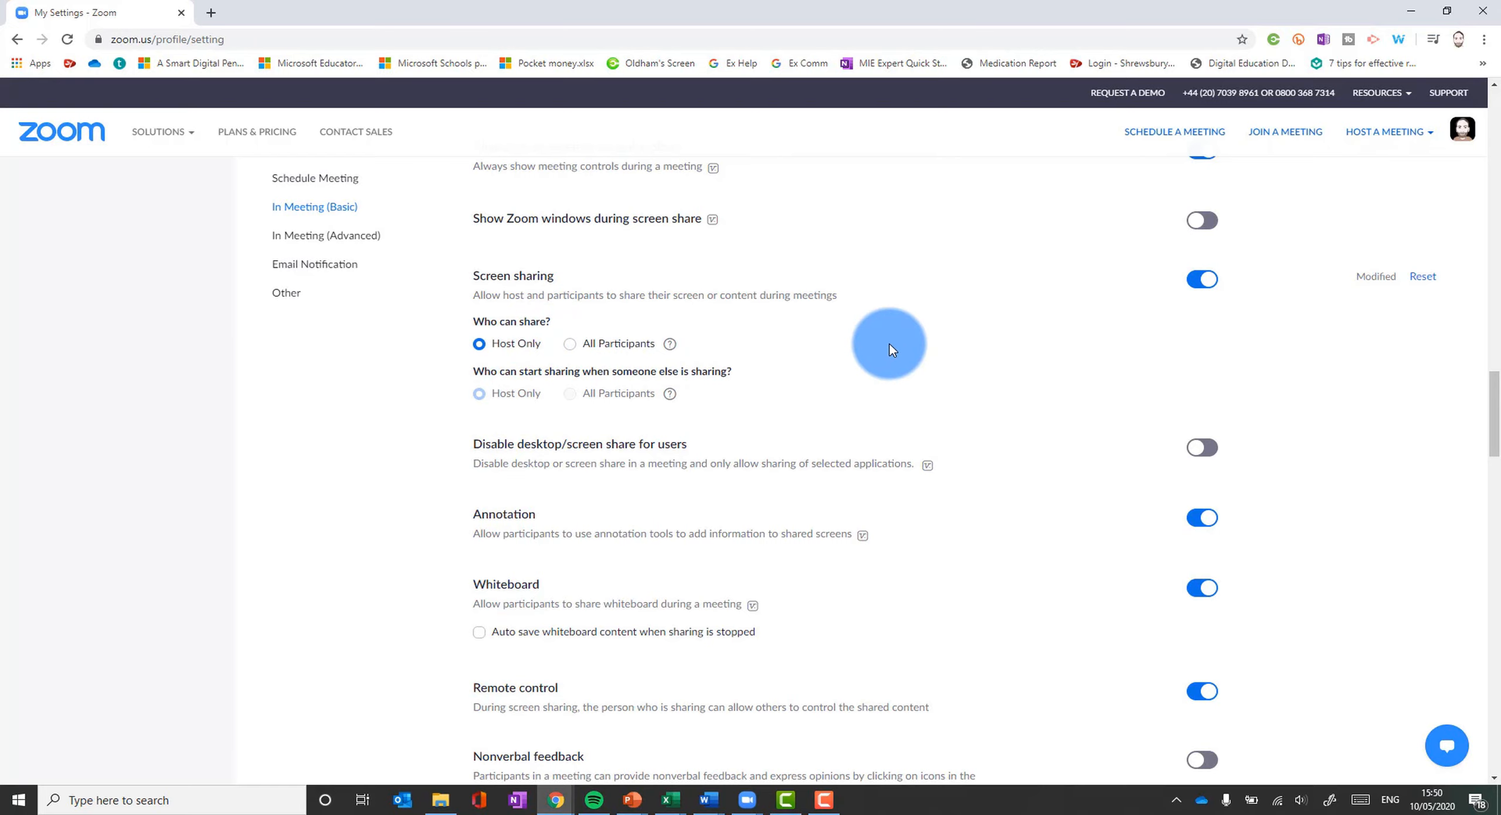
{"action": "scroll", "coordinate": [738, 369], "scroll_direction": "down", "scroll_amount": 6}
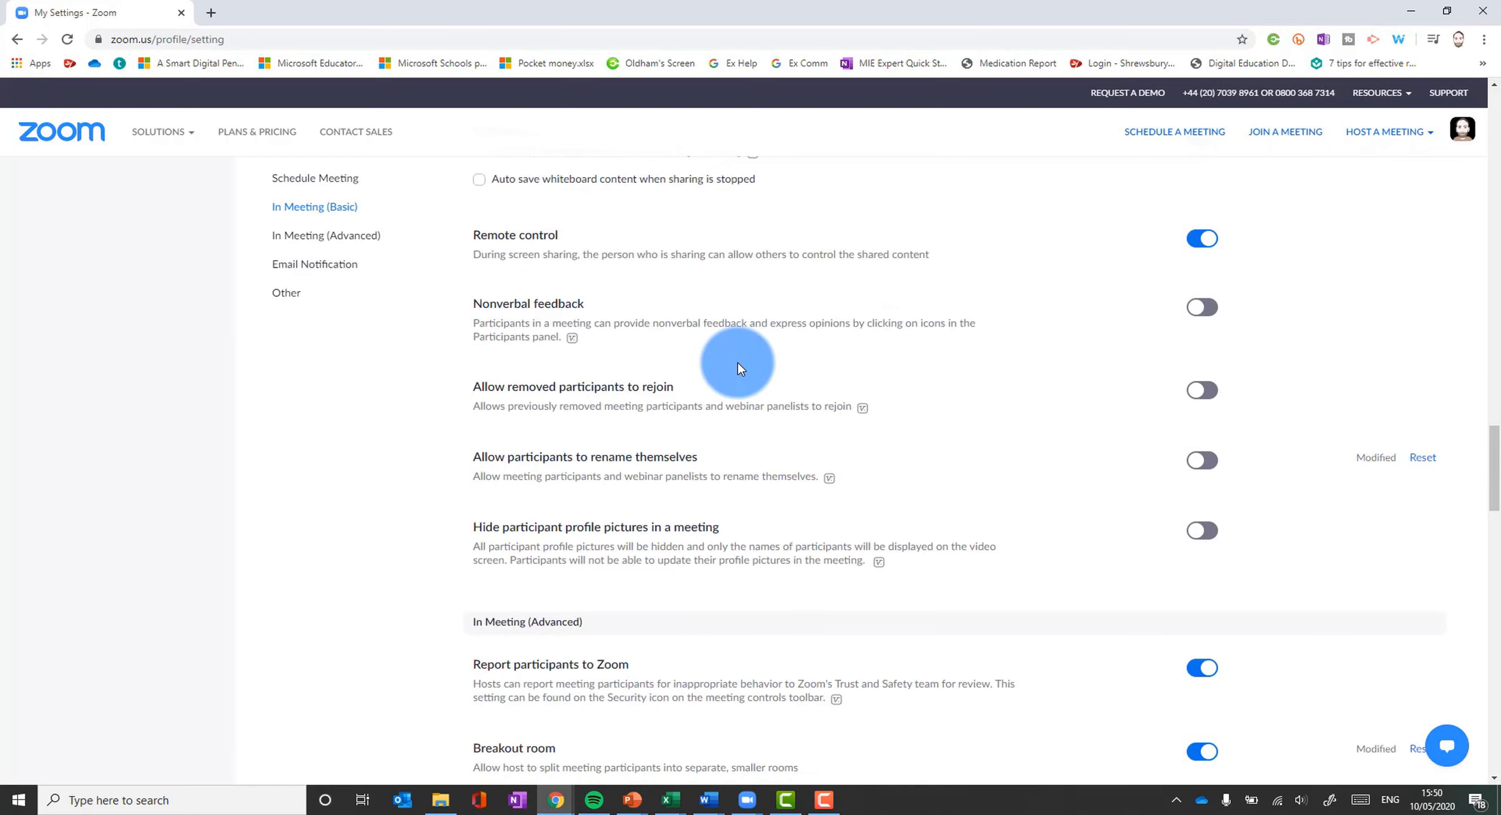
{"action": "left_click", "coordinate": [1194, 311]}
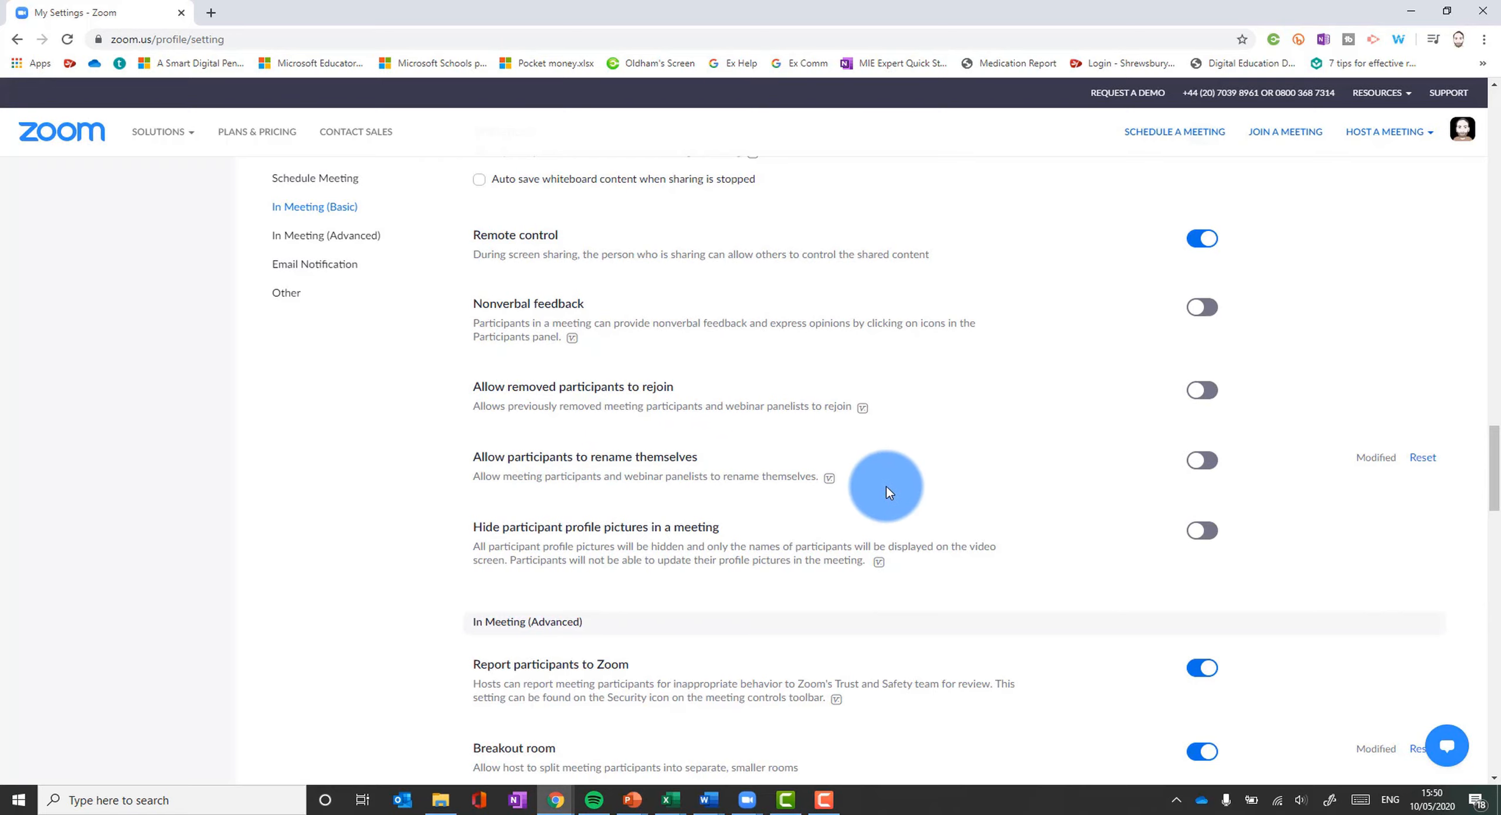
{"action": "scroll", "coordinate": [784, 560], "scroll_direction": "down", "scroll_amount": 7}
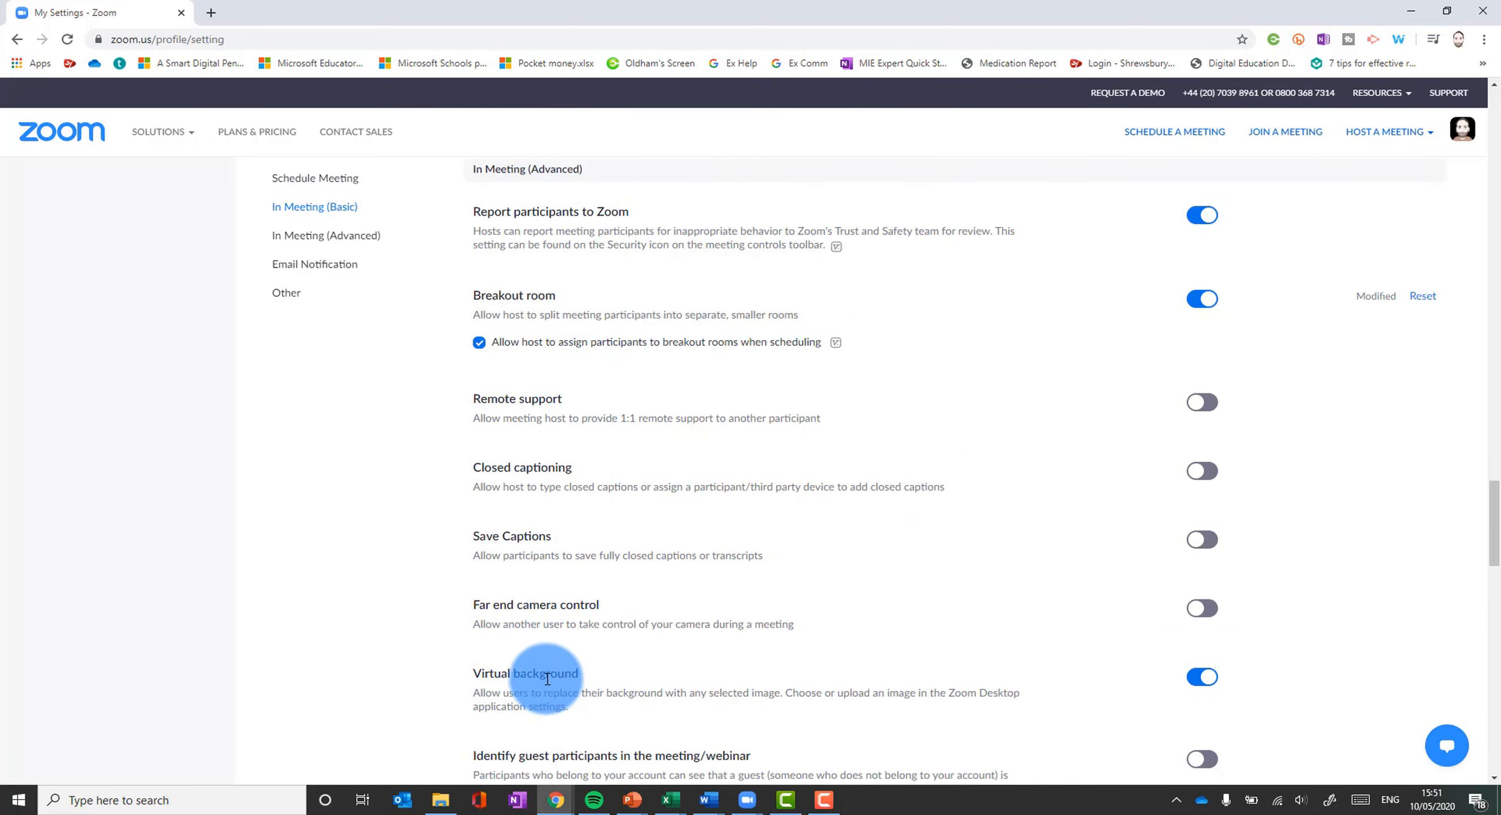
{"action": "scroll", "coordinate": [474, 651], "scroll_direction": "down", "scroll_amount": 1}
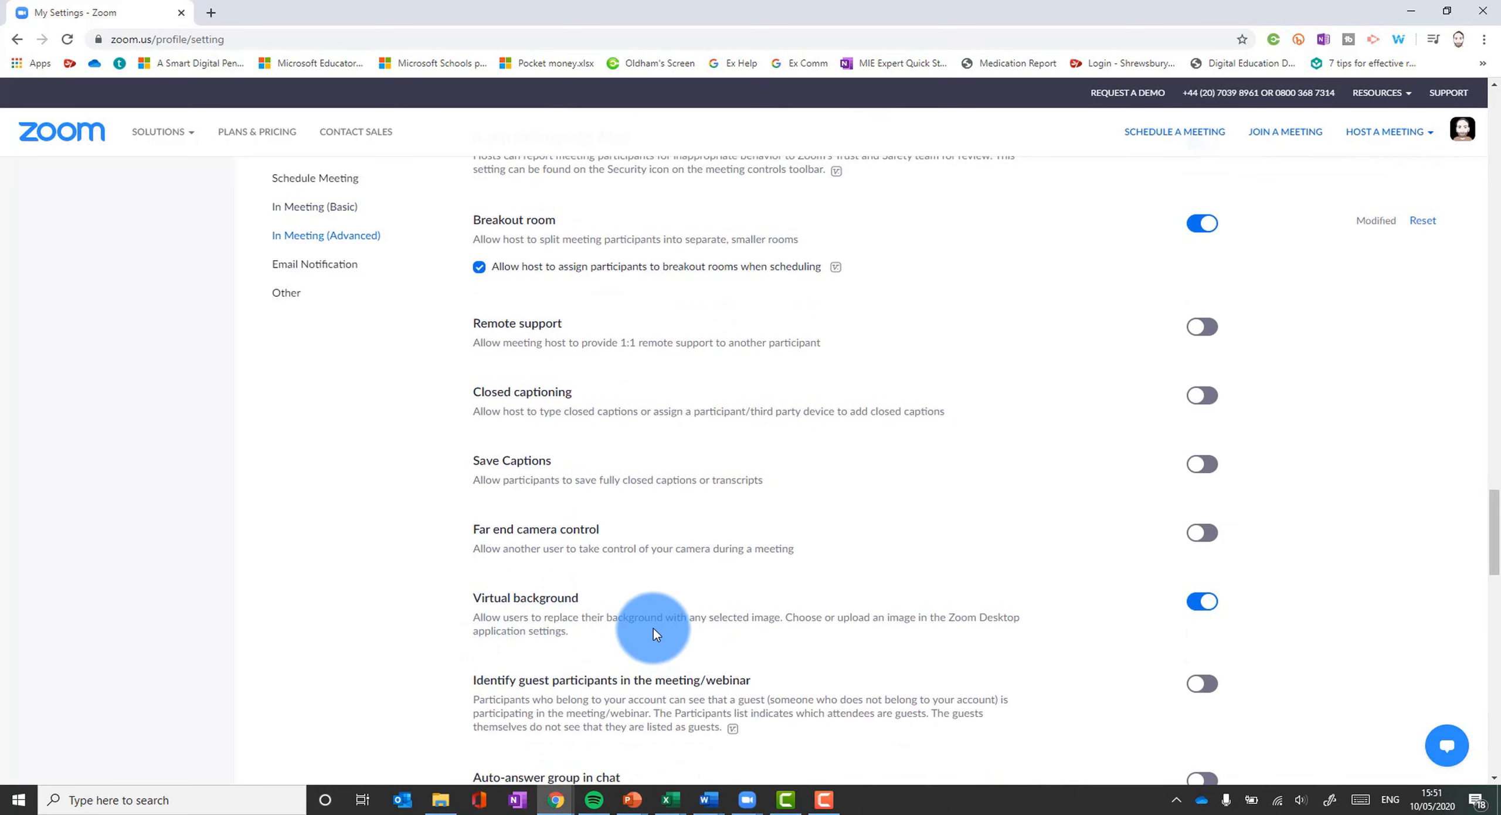
{"action": "left_click", "coordinate": [1202, 603]}
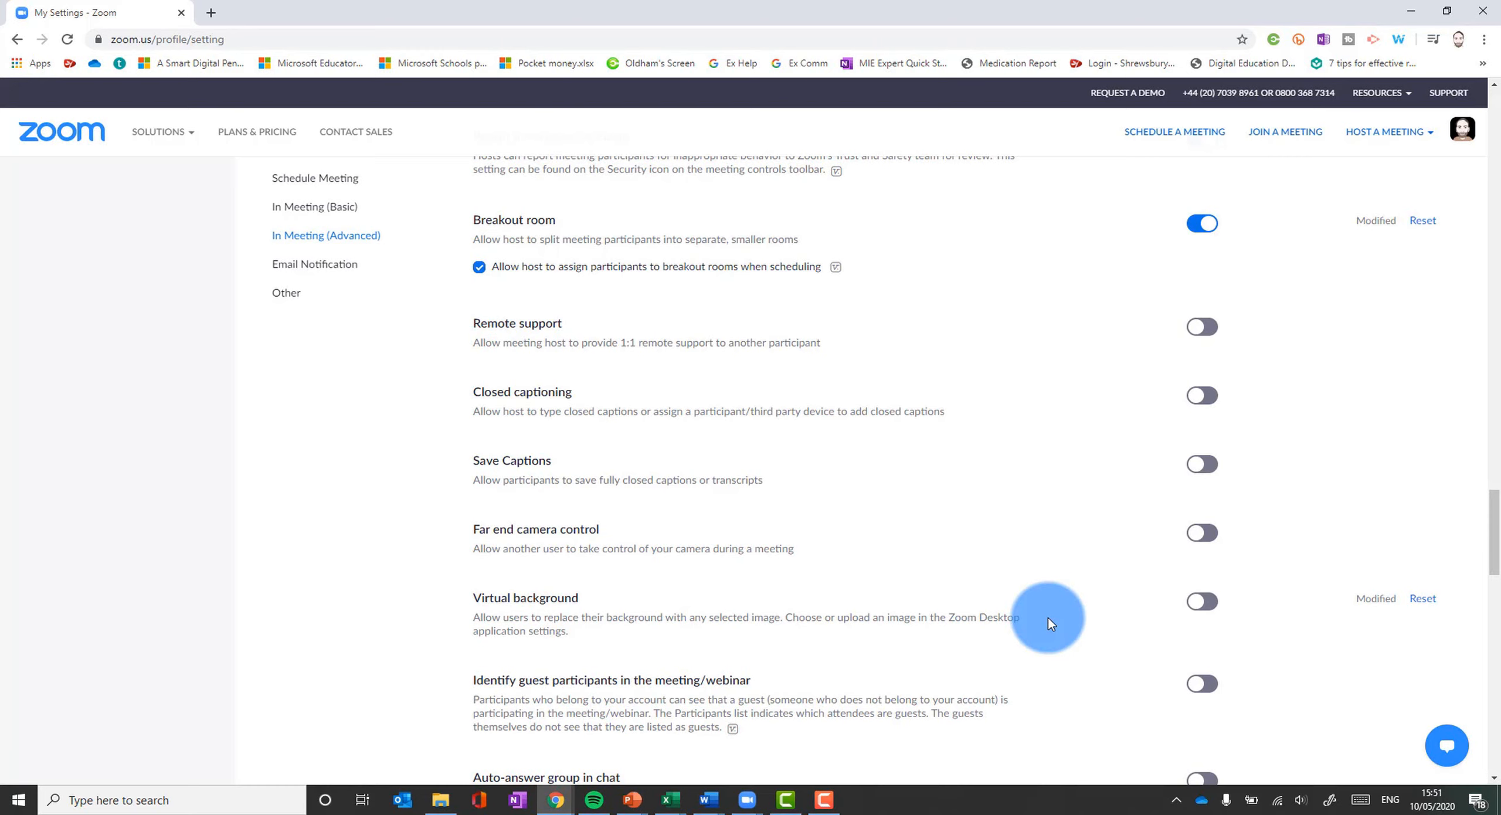
{"action": "scroll", "coordinate": [1048, 617], "scroll_direction": "down", "scroll_amount": 10}
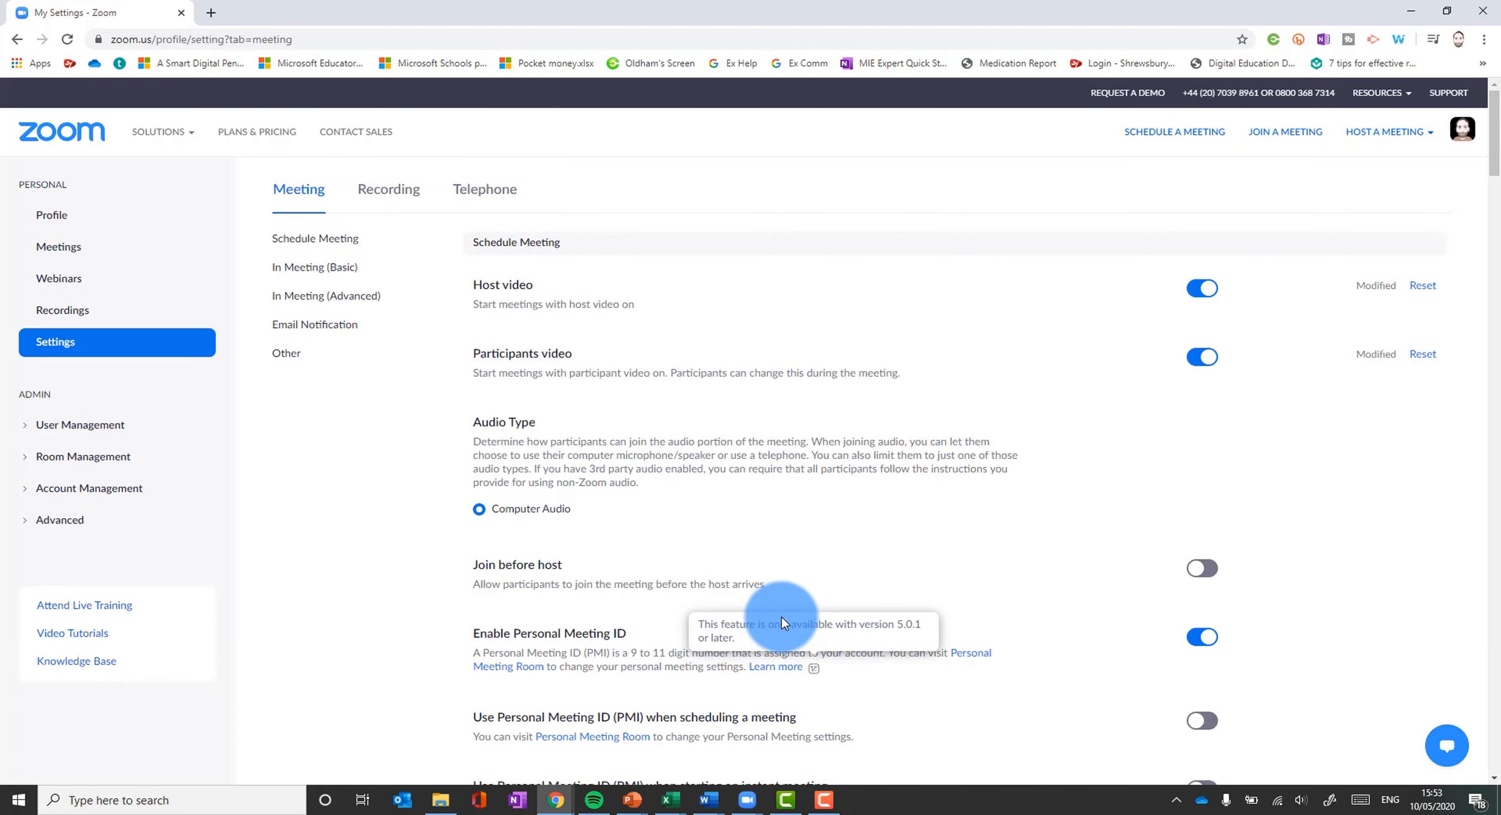
Switch to the Zoom meeting window, view the group chat and close it again.
{"action": "left_click", "coordinate": [823, 800]}
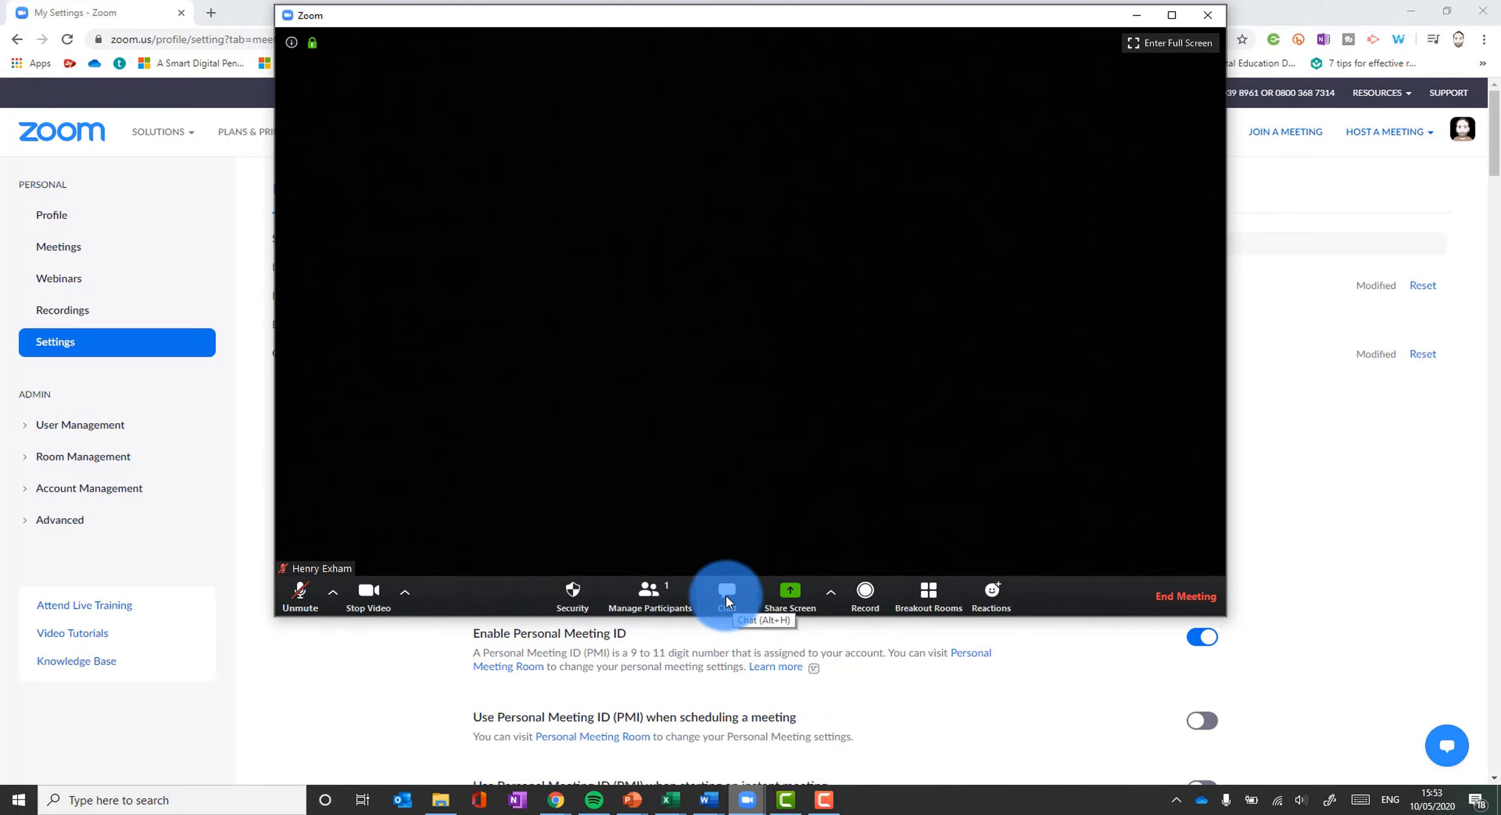
{"action": "left_click", "coordinate": [726, 592]}
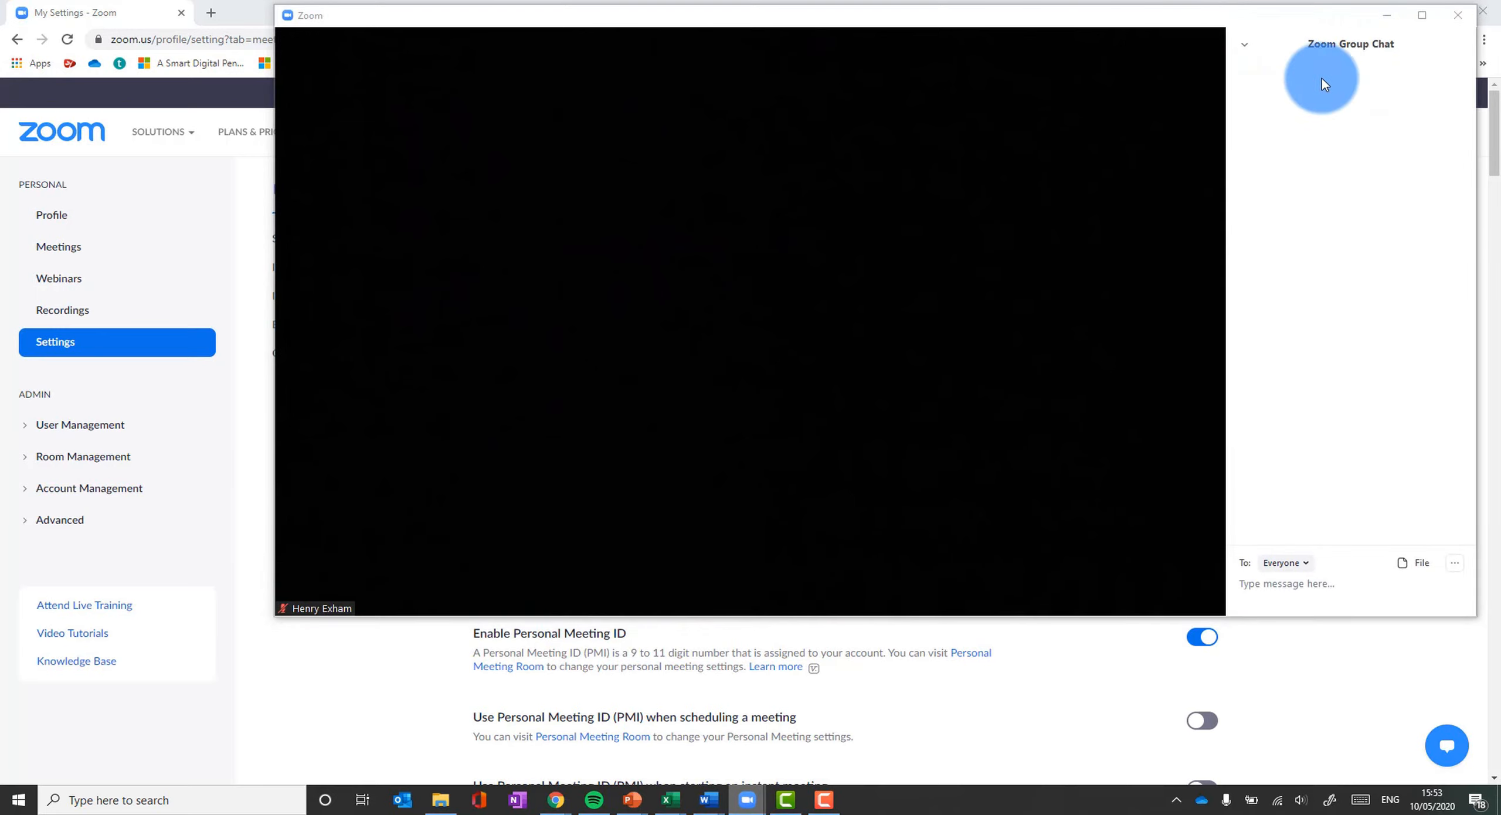
{"action": "left_click", "coordinate": [1246, 45]}
{"action": "left_click", "coordinate": [1278, 61]}
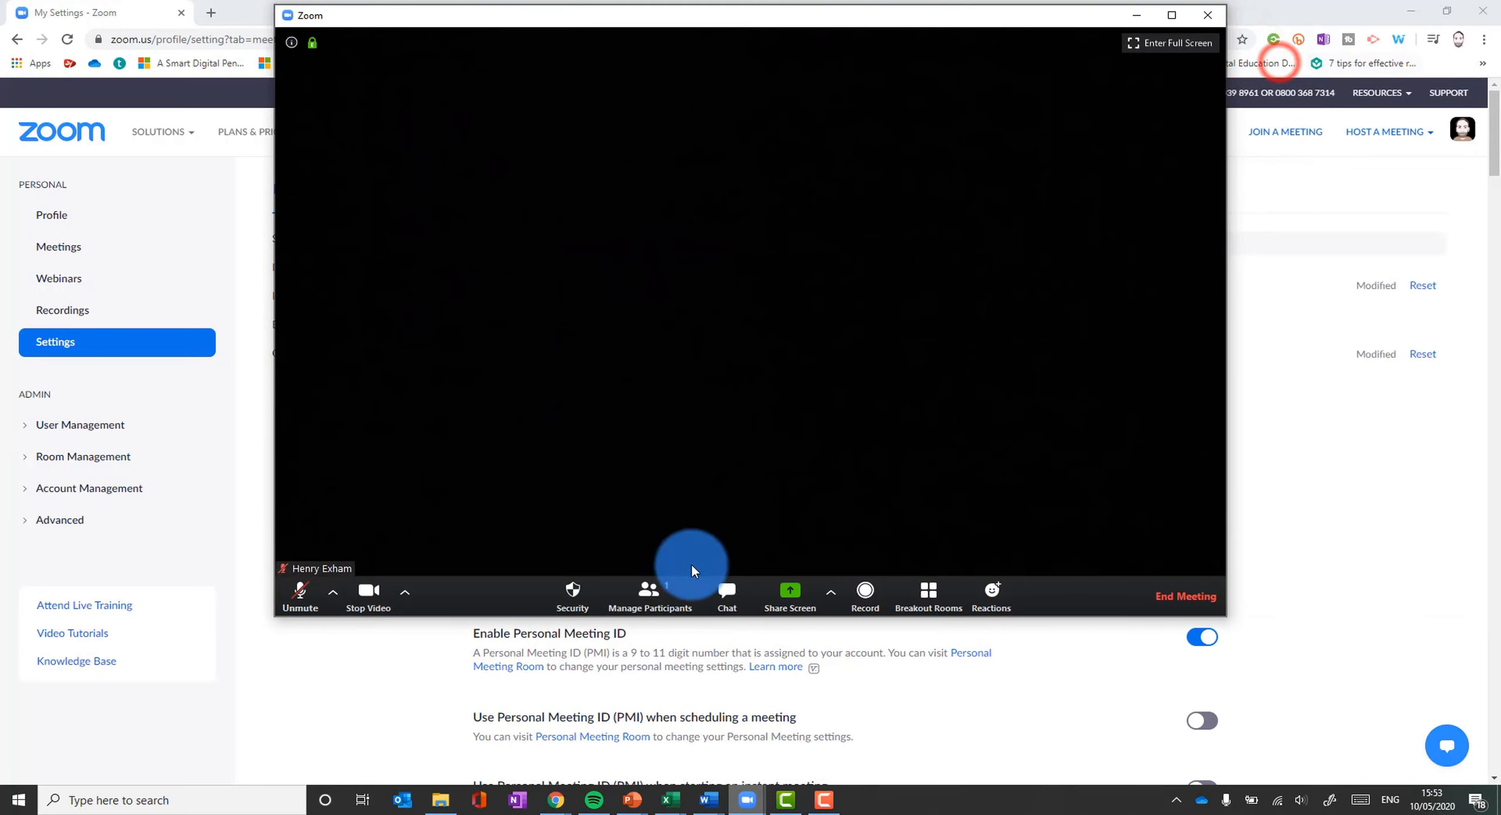
Examine the meeting's security options for locking, the waiting room and participant permissions, and close them.
{"action": "left_click", "coordinate": [557, 597]}
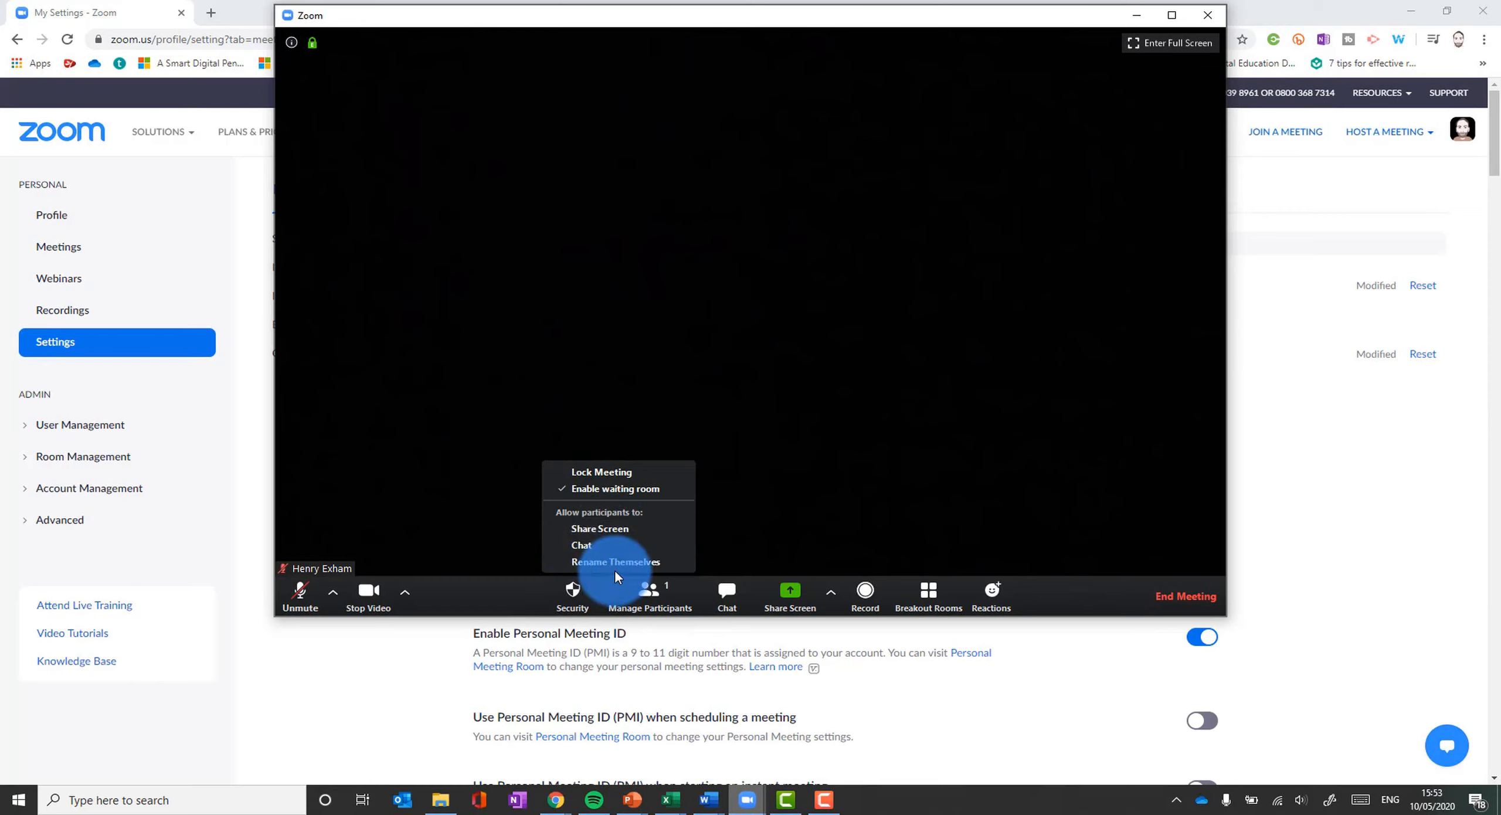
{"action": "left_click", "coordinate": [580, 604]}
{"action": "left_click", "coordinate": [573, 599]}
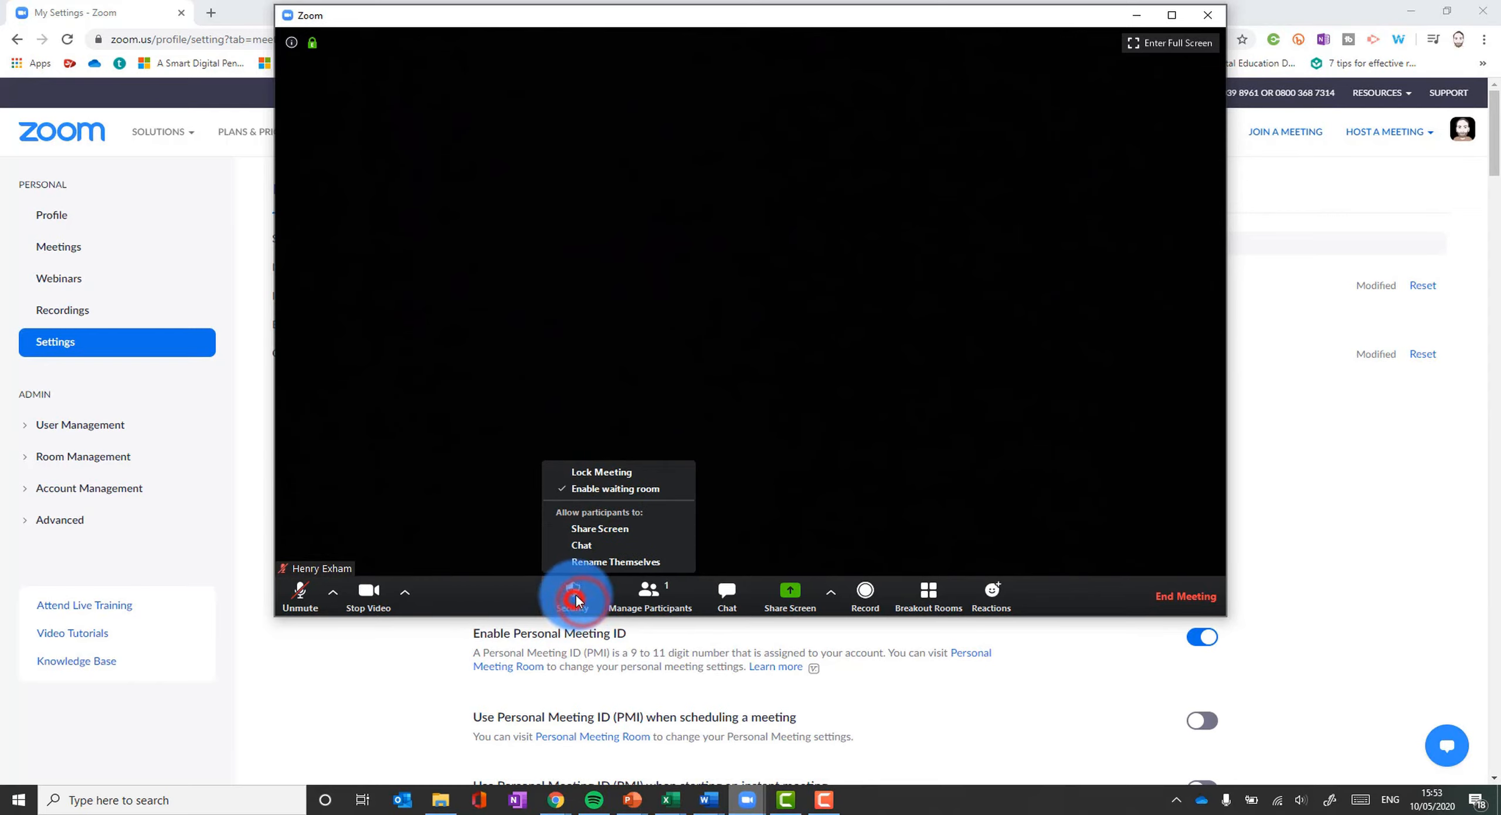
{"action": "left_click", "coordinate": [491, 541]}
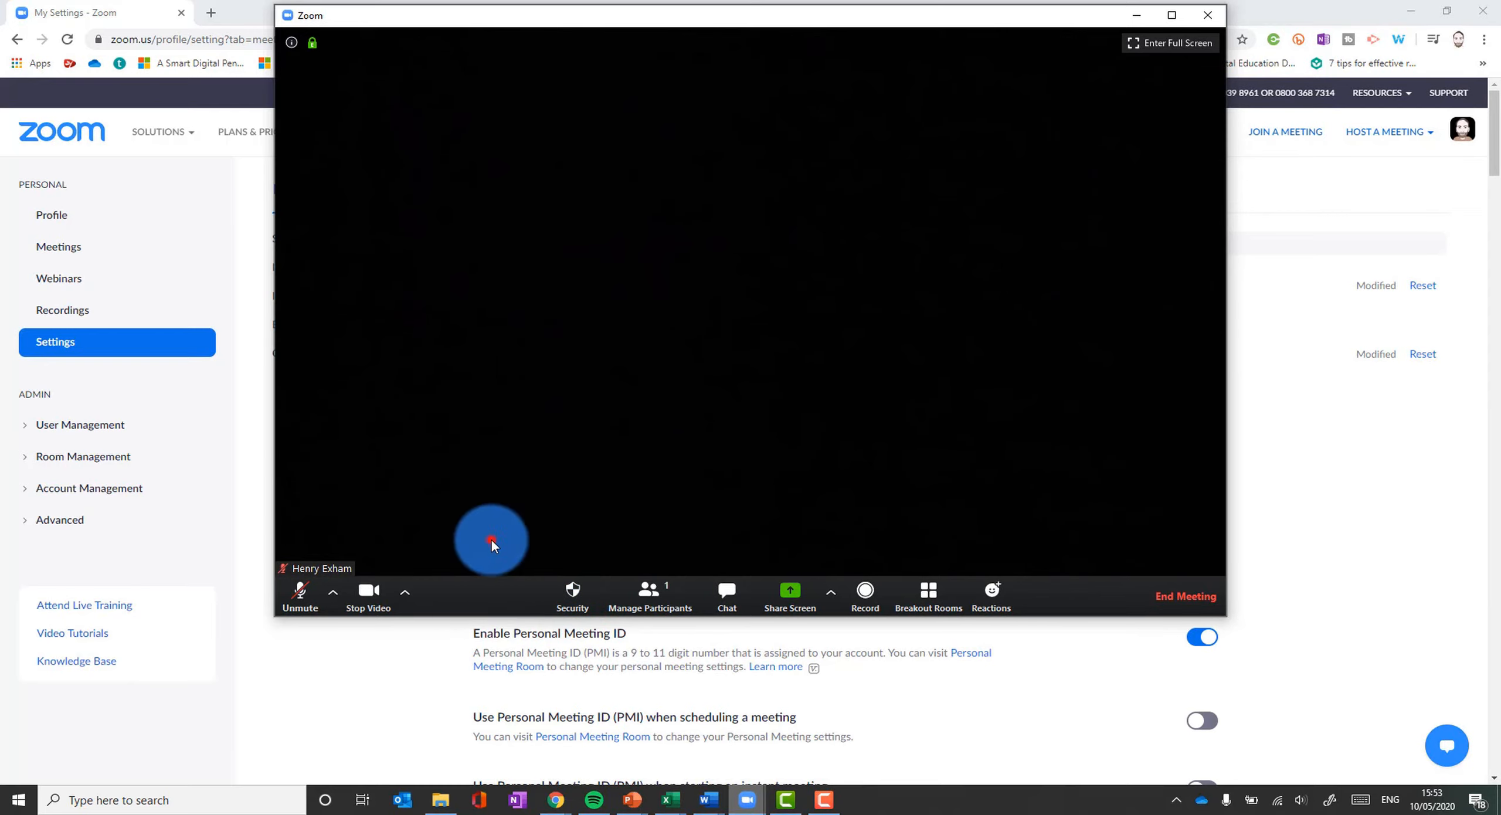
{"action": "left_click", "coordinate": [573, 595]}
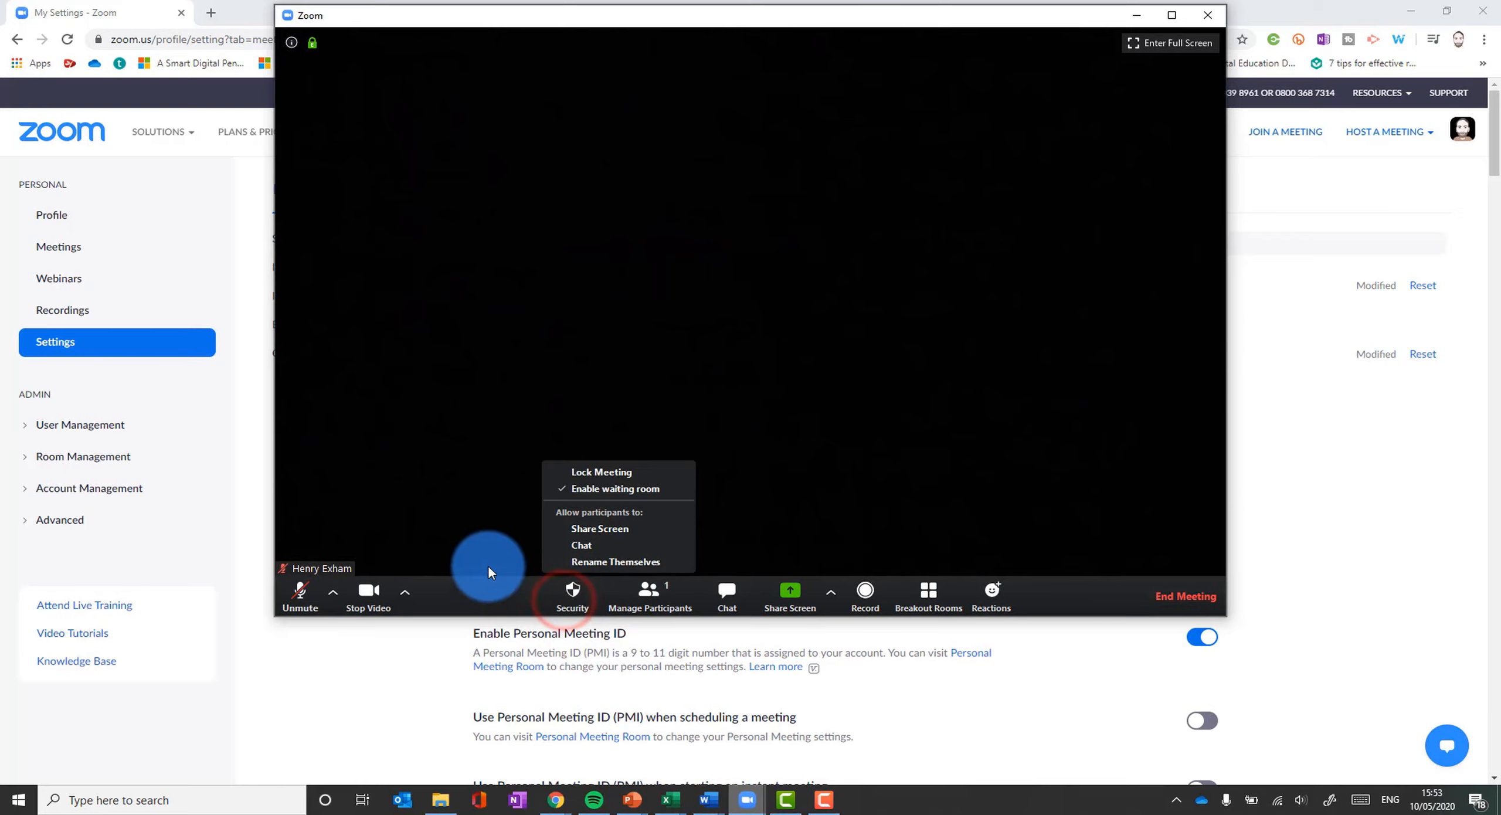
{"action": "left_click", "coordinate": [467, 546]}
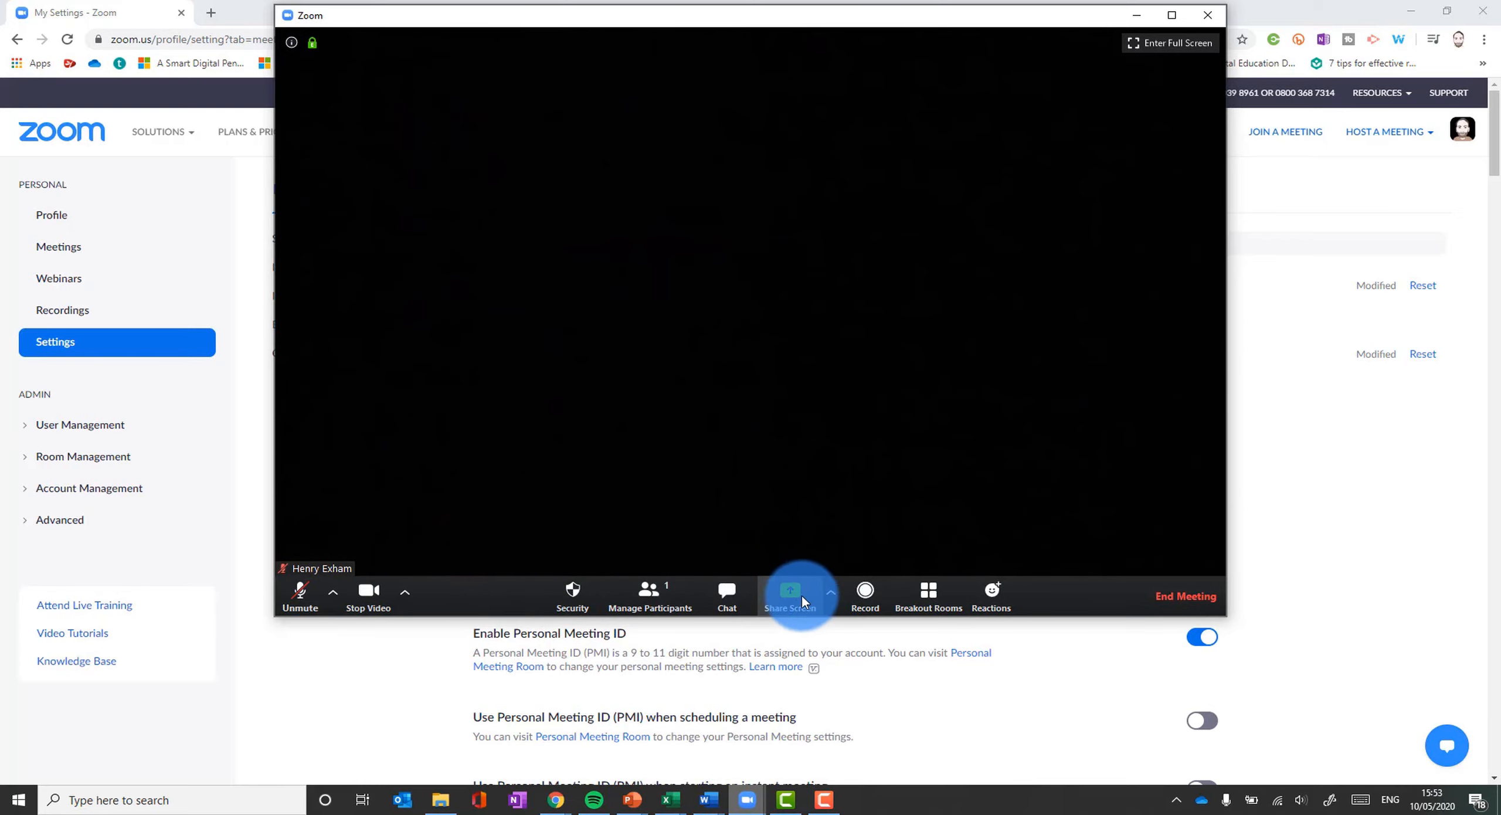
View the meeting's screen-sharing choices and open the advanced sharing options.
{"action": "left_click", "coordinate": [828, 591]}
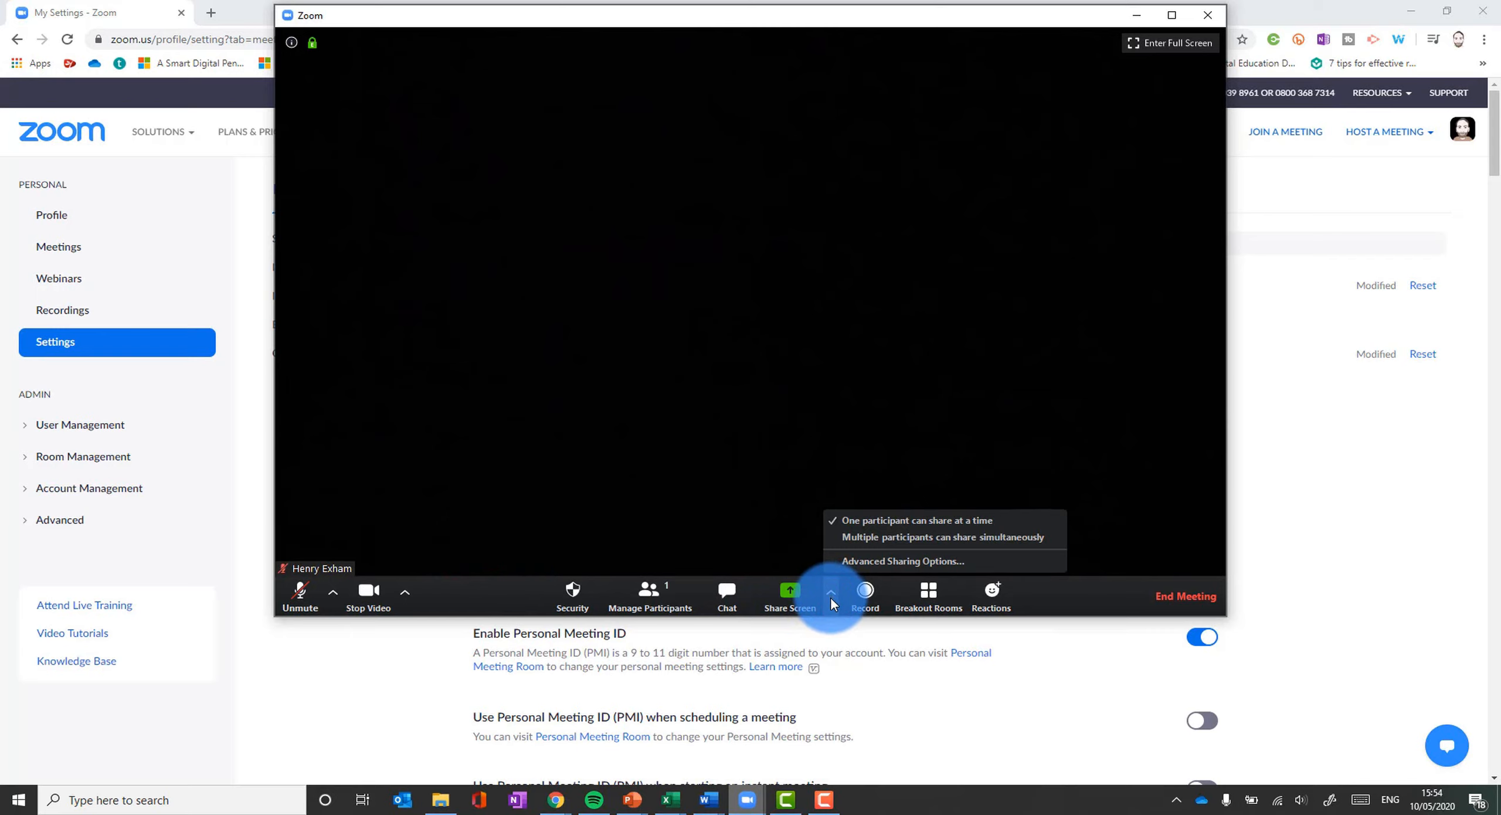
{"action": "left_click", "coordinate": [893, 561]}
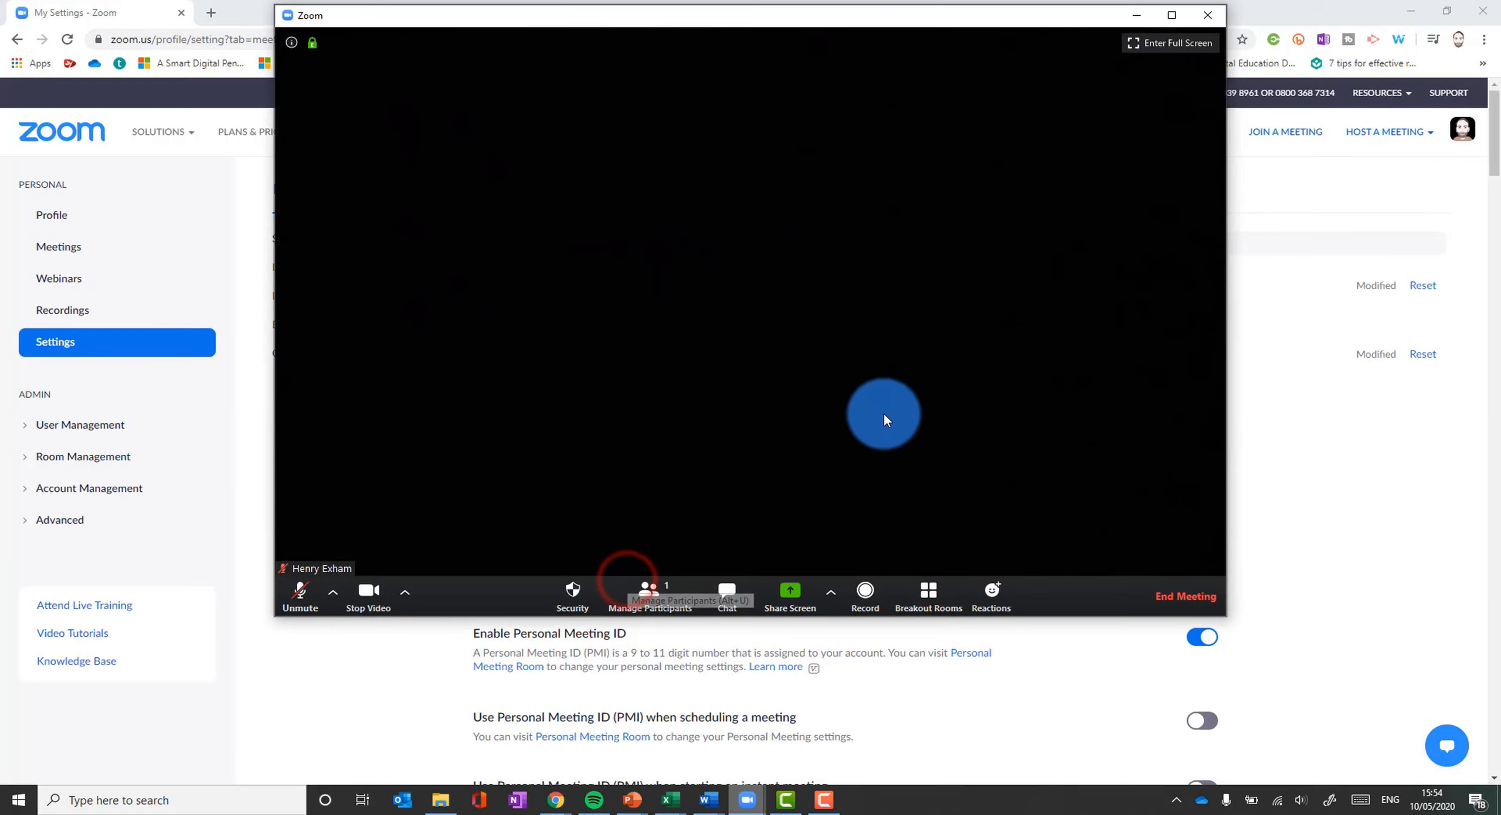
Open the participants list, examine the host's additional options for managing participants, and close those options.
{"action": "left_click", "coordinate": [662, 600]}
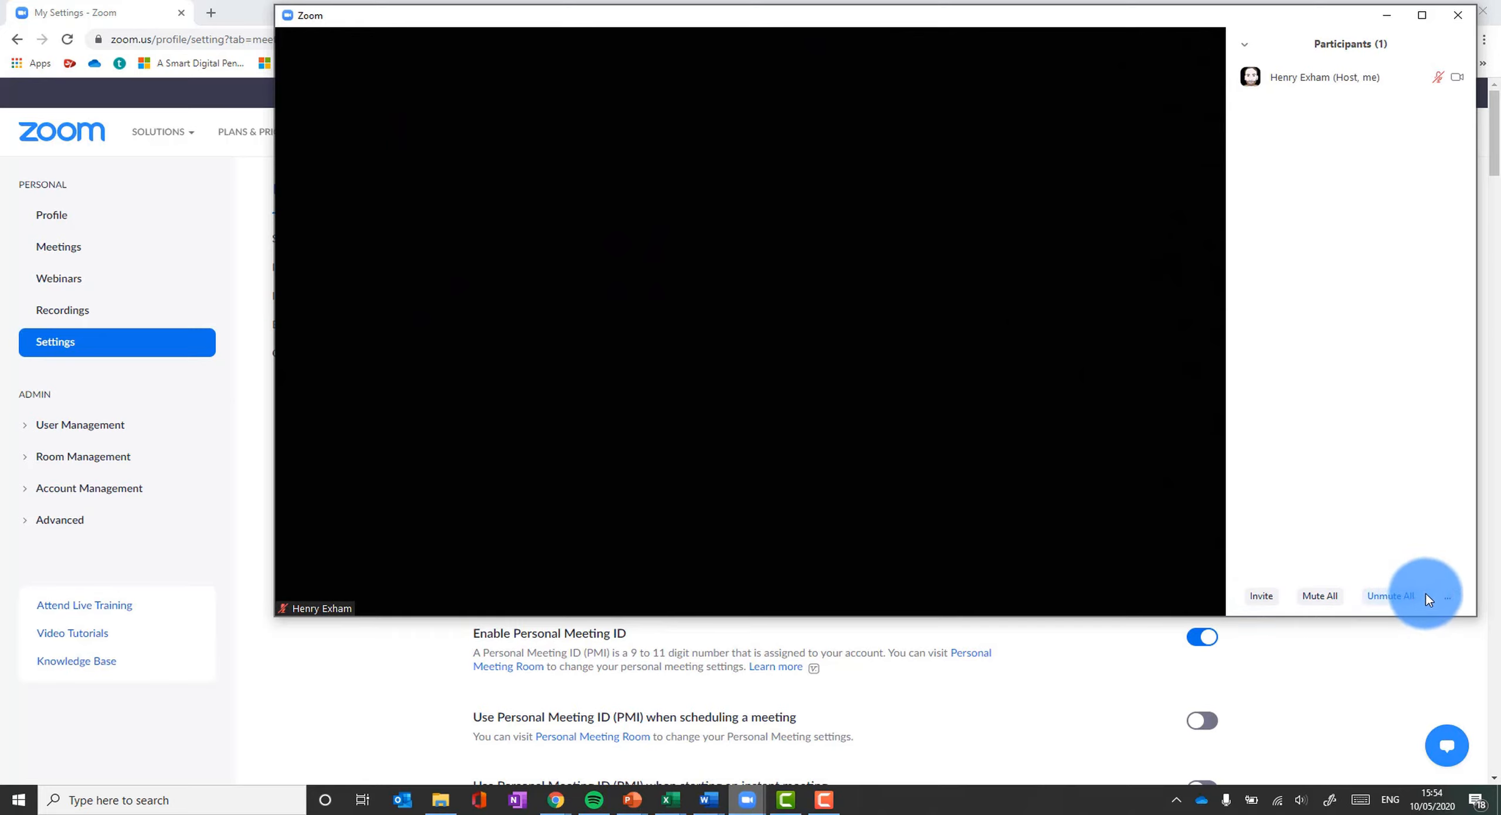
{"action": "mouse_move", "coordinate": [1431, 75]}
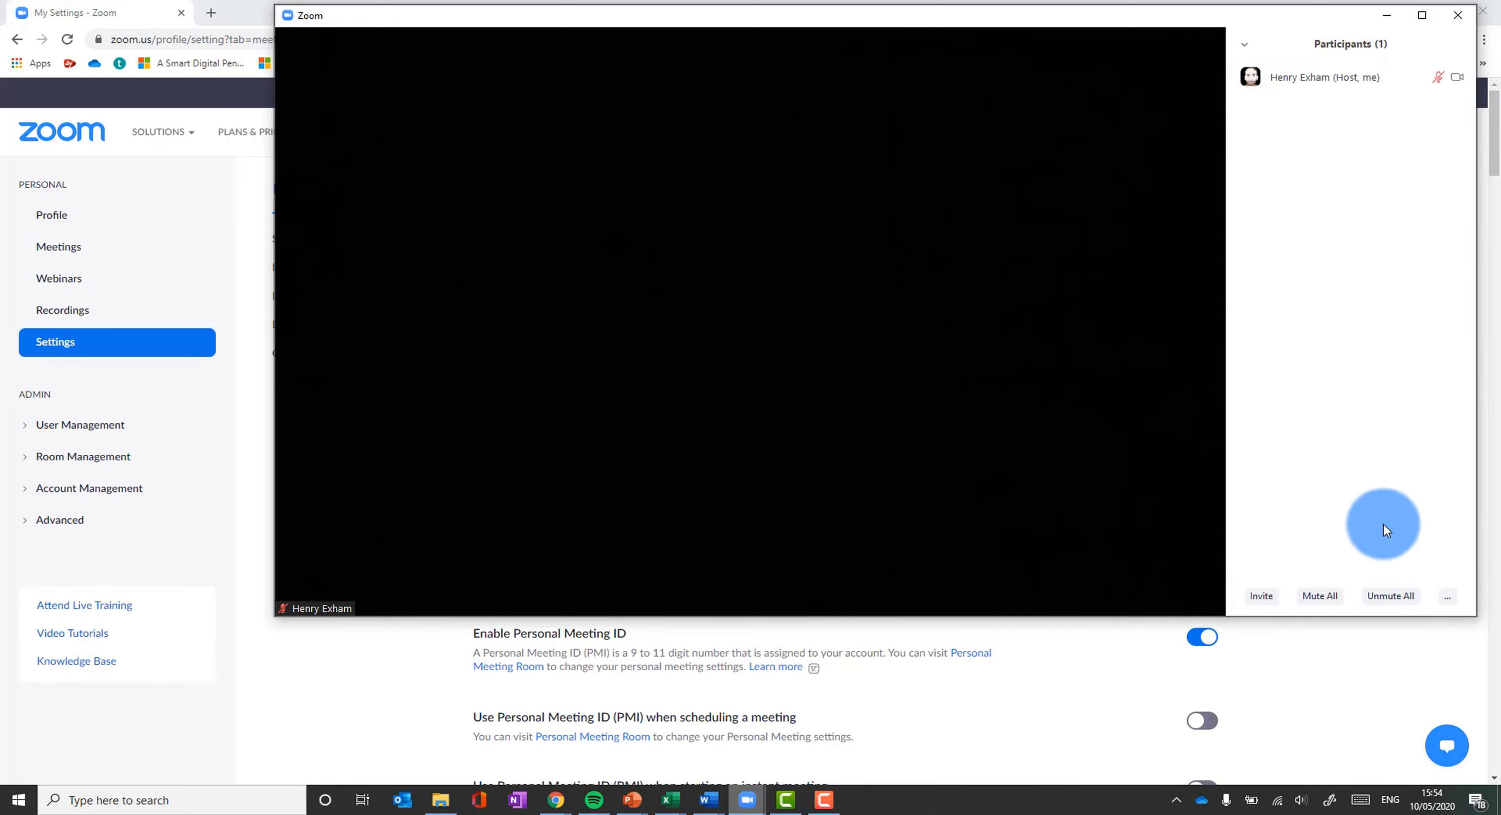
{"action": "left_click", "coordinate": [1447, 597]}
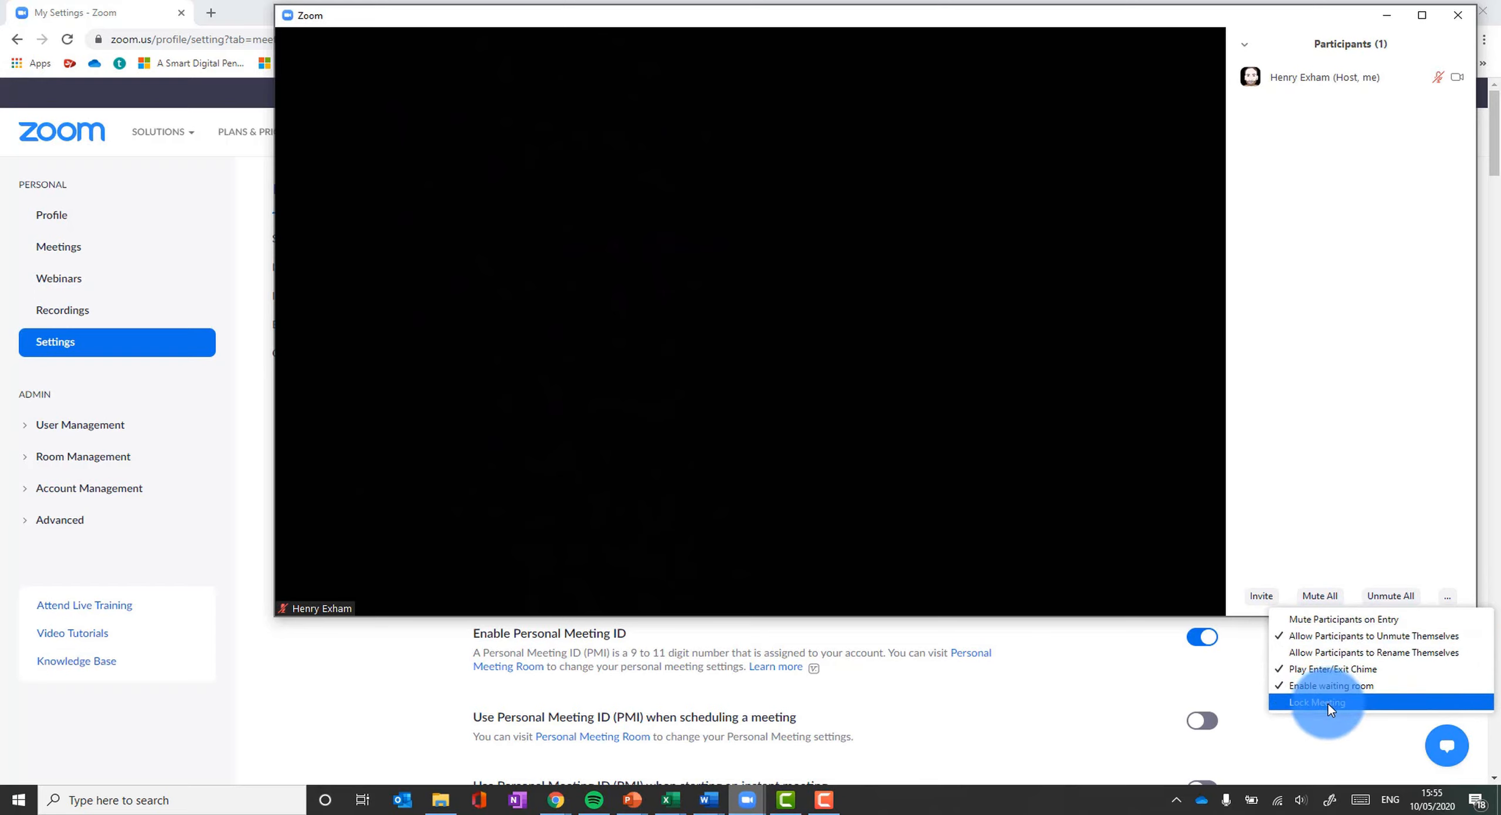
{"action": "left_click", "coordinate": [1356, 481]}
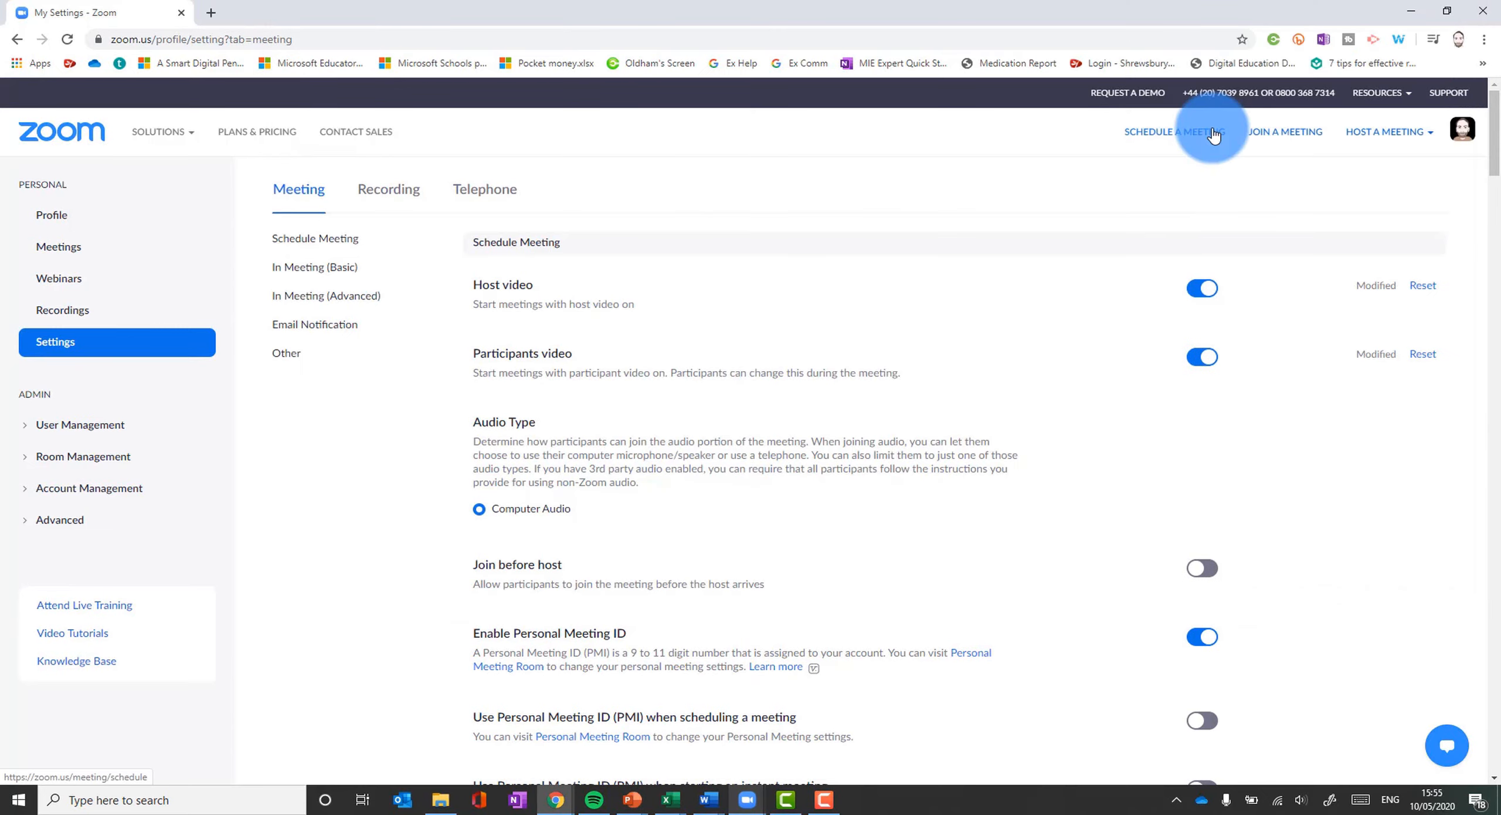
Start scheduling a new meeting and set it to record automatically on the local computer.
{"action": "left_click", "coordinate": [1196, 133]}
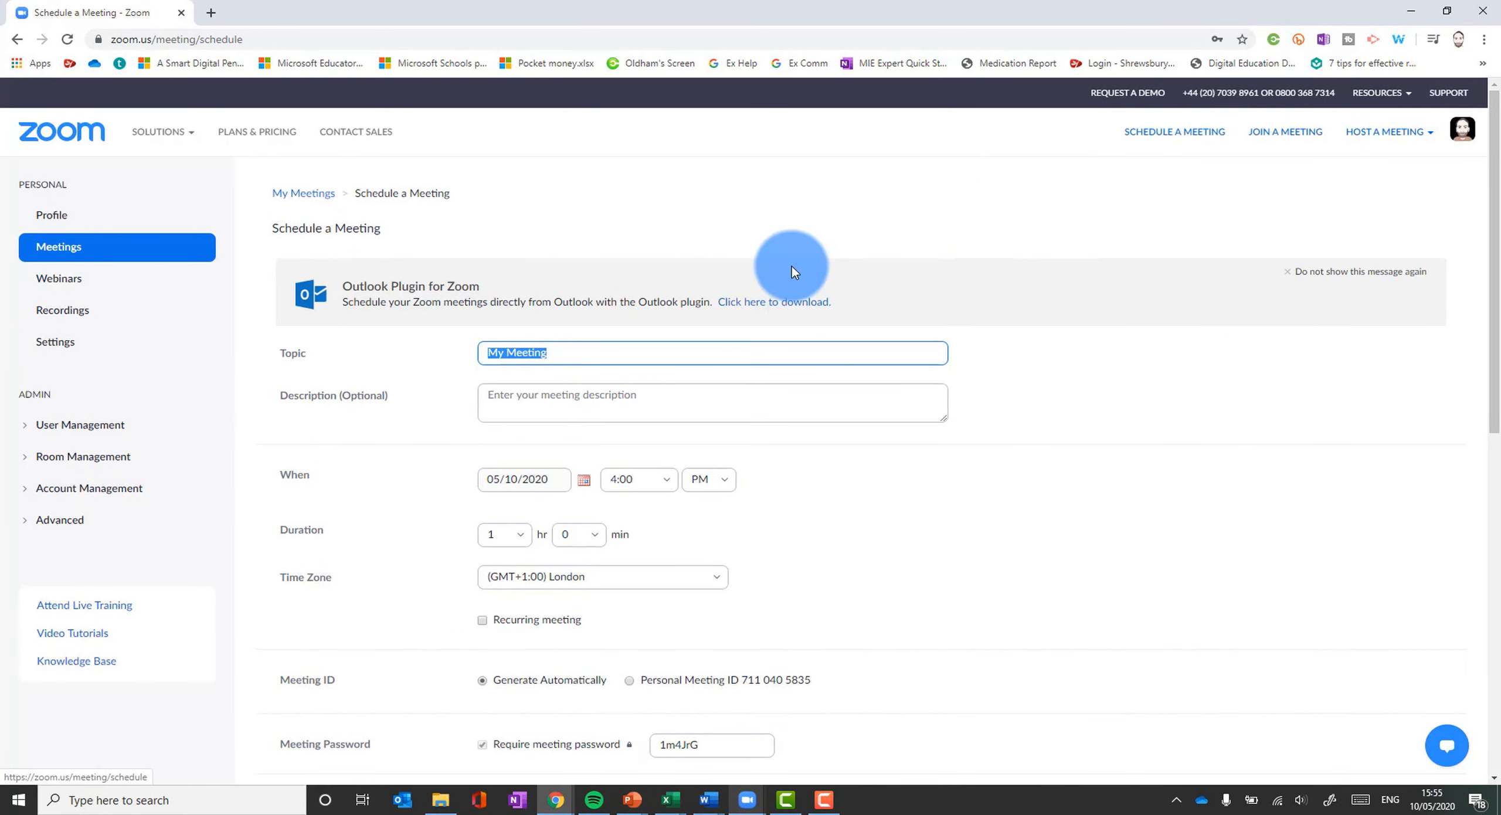
{"action": "scroll", "coordinate": [772, 272], "scroll_direction": "down", "scroll_amount": 1}
{"action": "scroll", "coordinate": [772, 273], "scroll_direction": "down", "scroll_amount": 3}
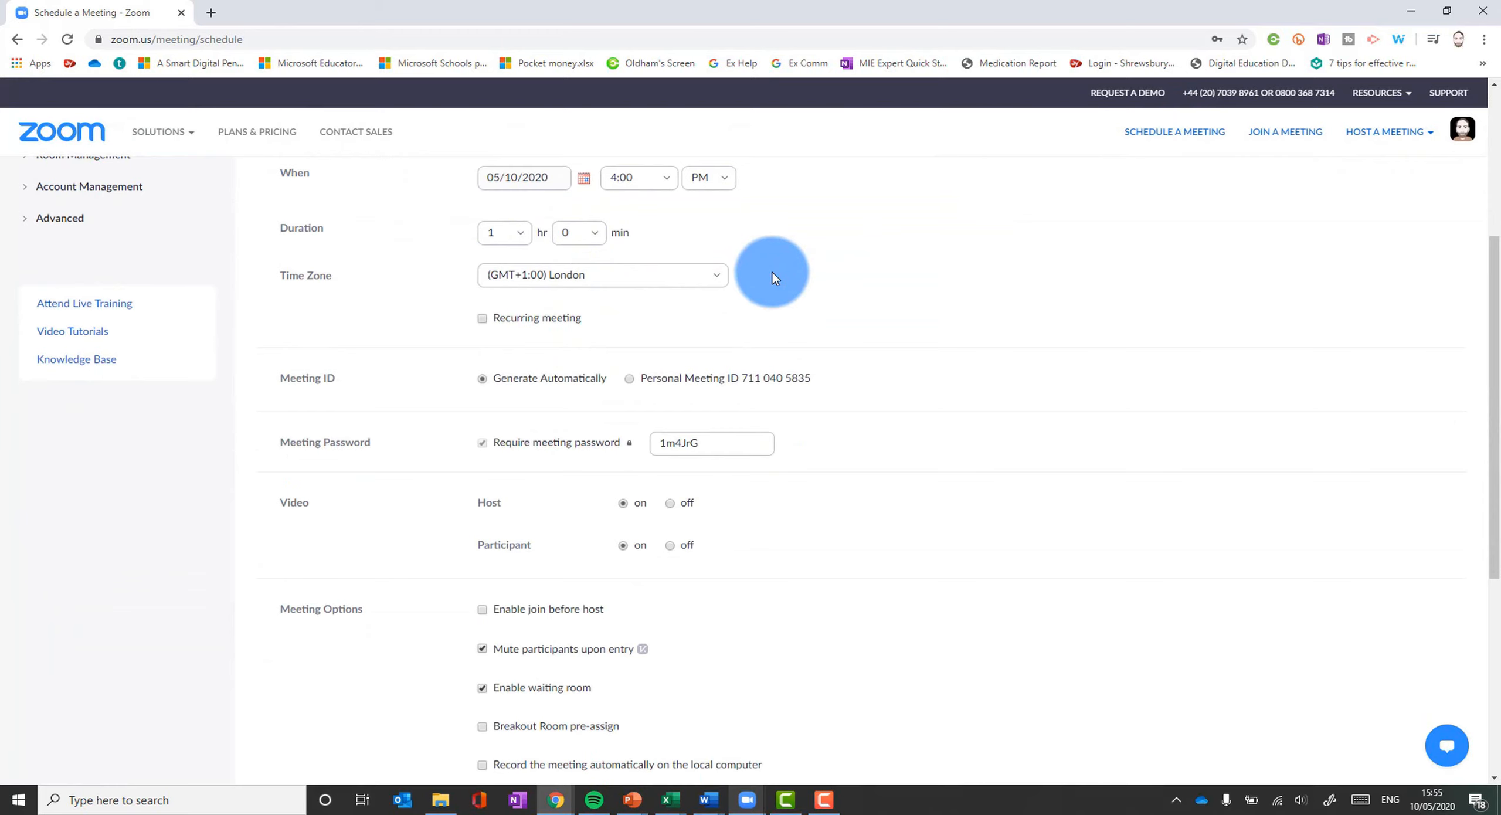
{"action": "scroll", "coordinate": [771, 272], "scroll_direction": "down", "scroll_amount": 3}
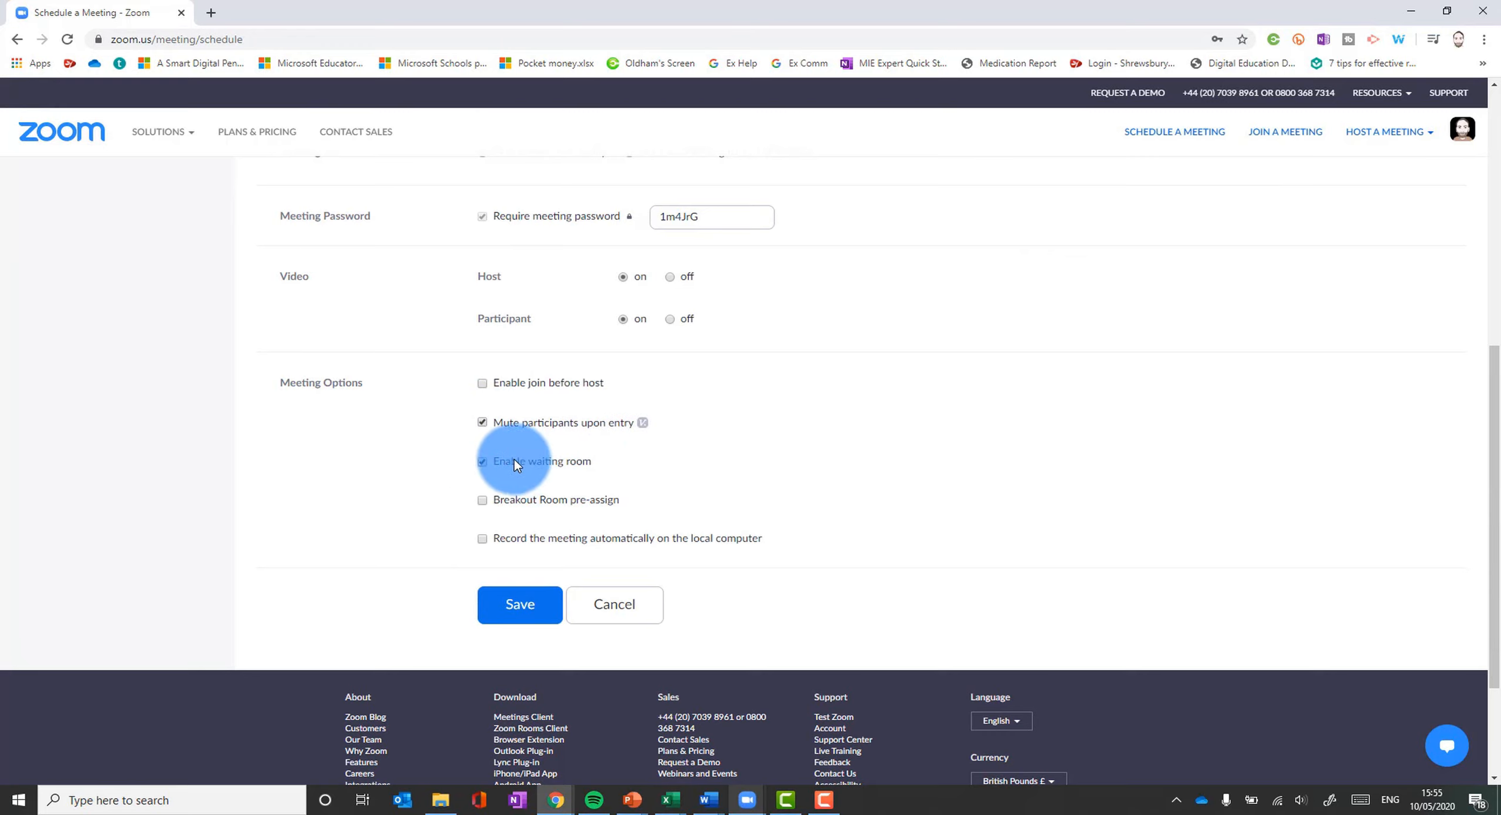
{"action": "left_click", "coordinate": [481, 539]}
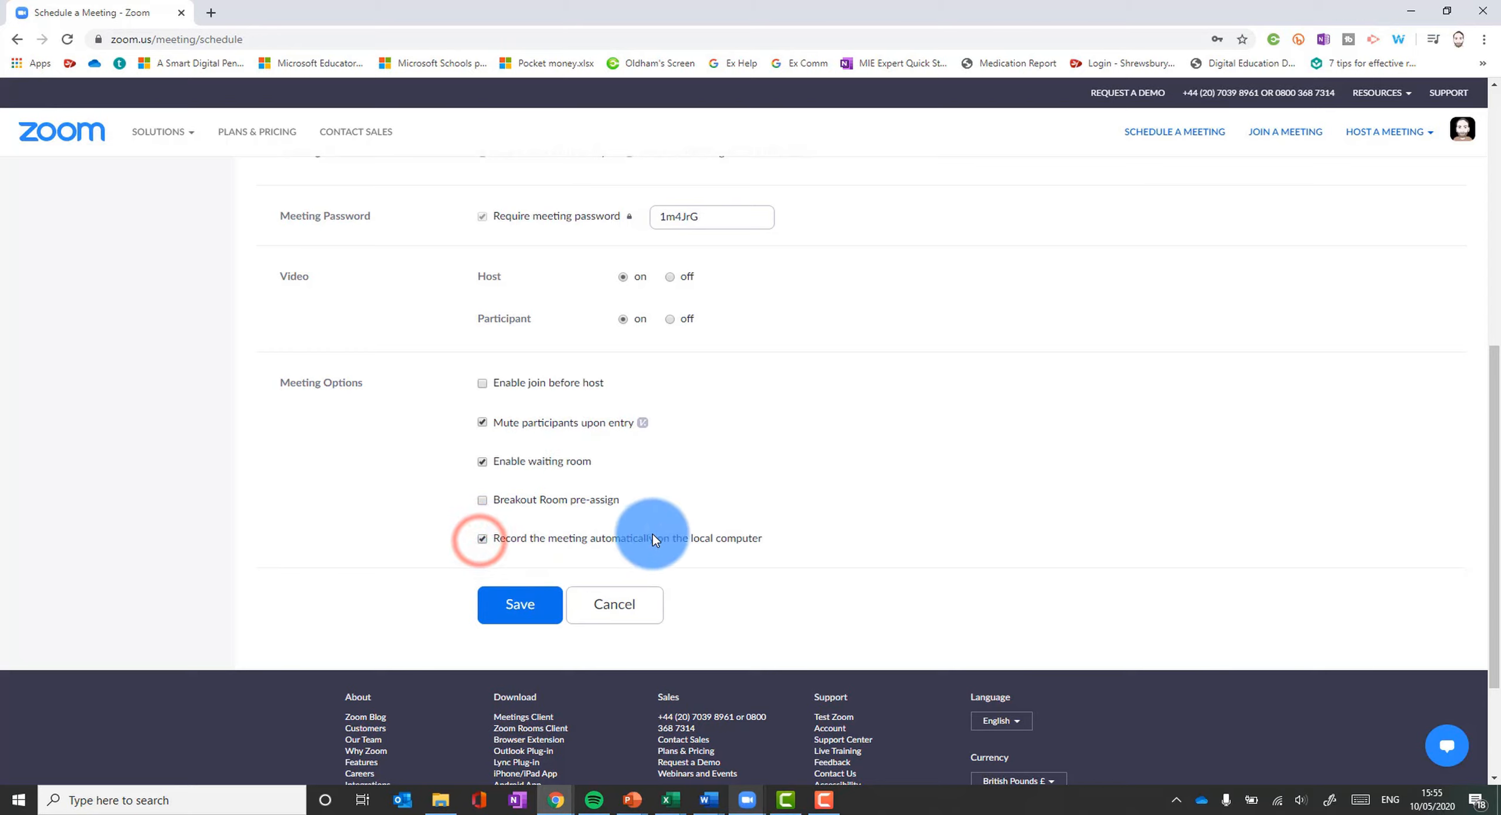